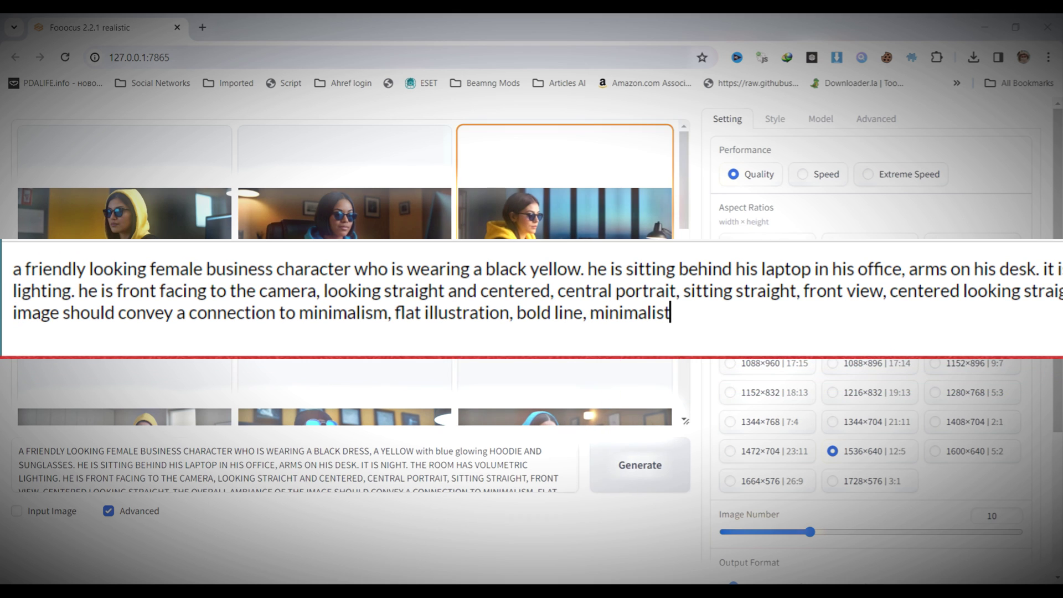
- Scroll through the gallery of generated images of the hooded, sunglass-wearing woman at a laptop
scroll(345, 310, down, 3)
scroll(344, 310, up, 3)
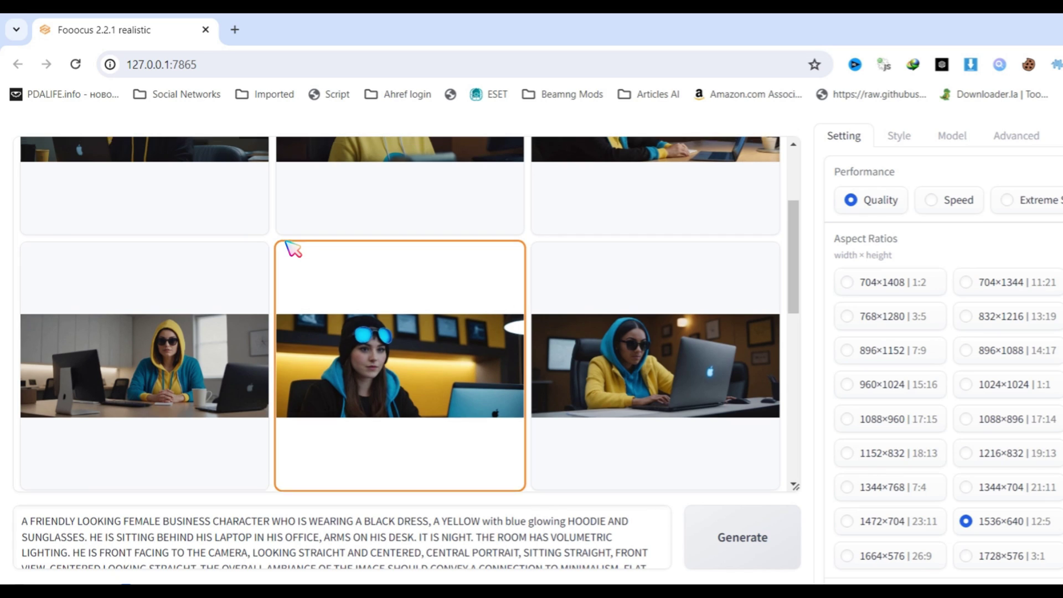
- Look over the Setting panel's Quality preset and 1536×640 aspect ratio without changing them
scroll(451, 306, down, 3)
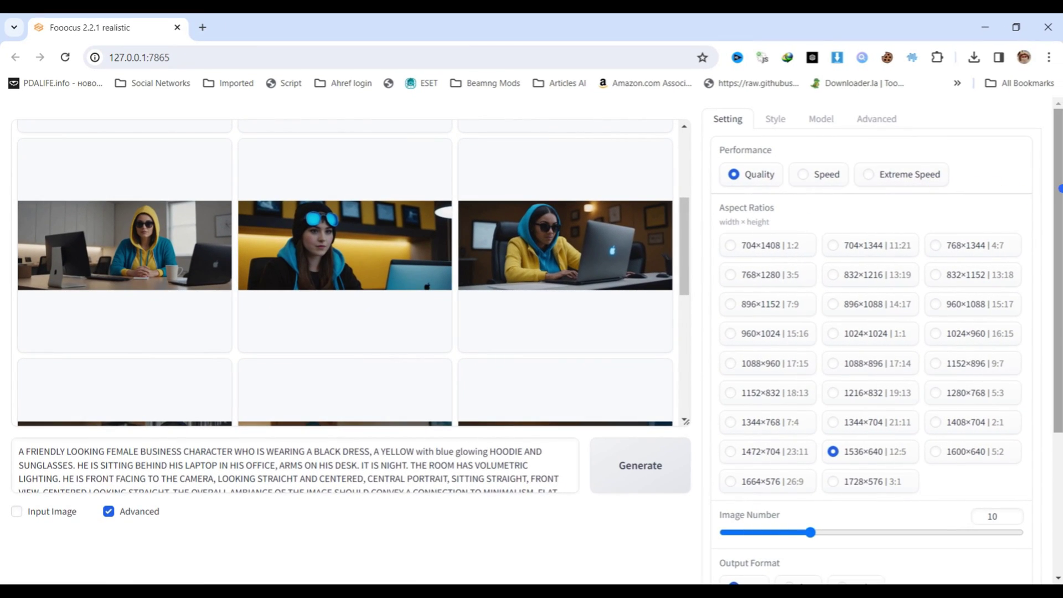
scroll(720, 487, down, 5)
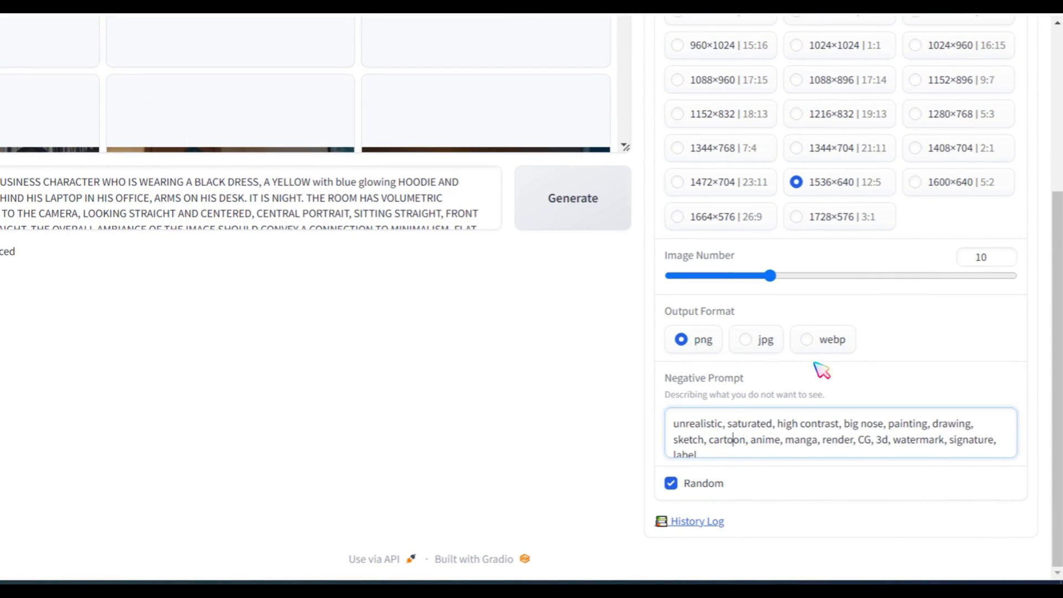
scroll(1044, 375, up, 2)
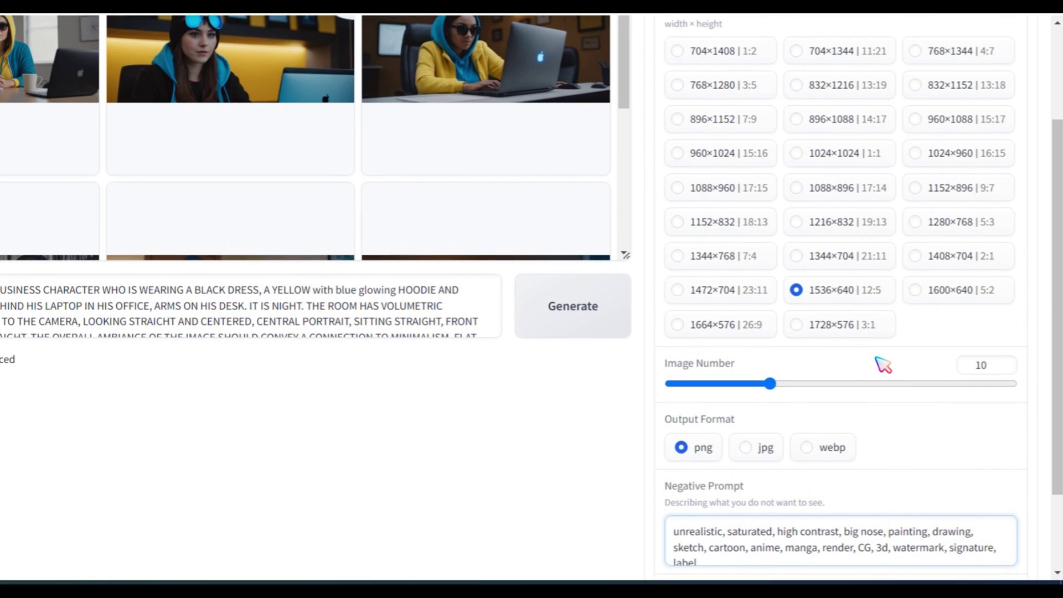
scroll(925, 353, up, 2)
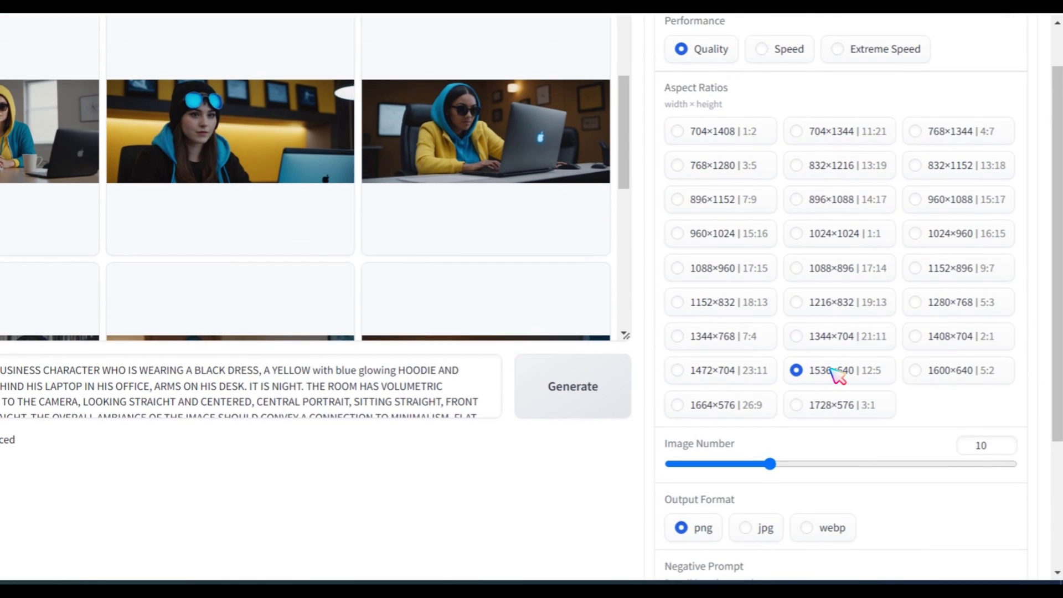
scroll(837, 375, up, 1)
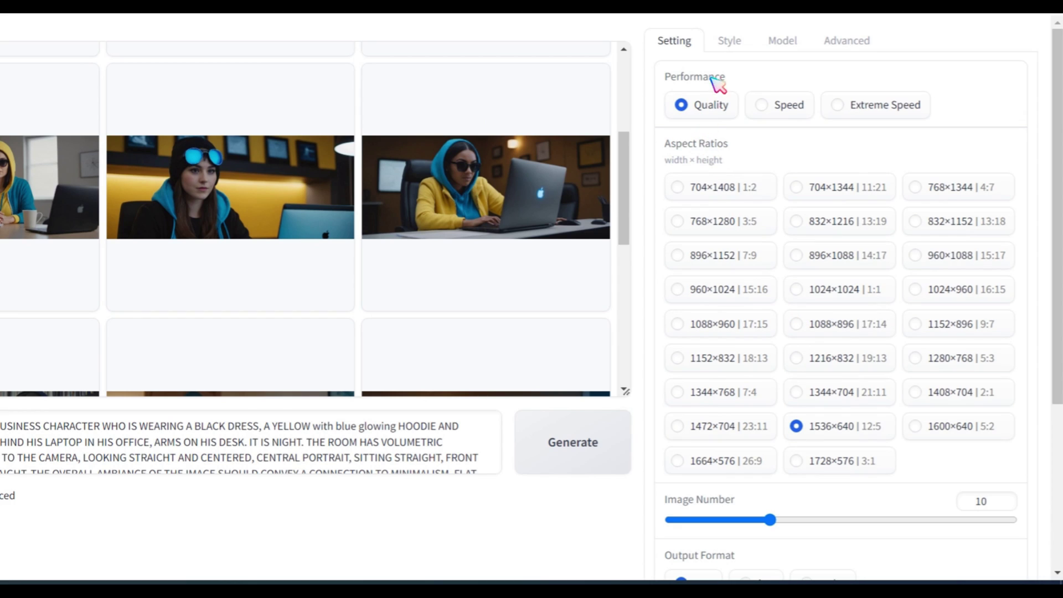
- Review the Style, Model and Advanced tabs, leaving every setting at its default
click(726, 42)
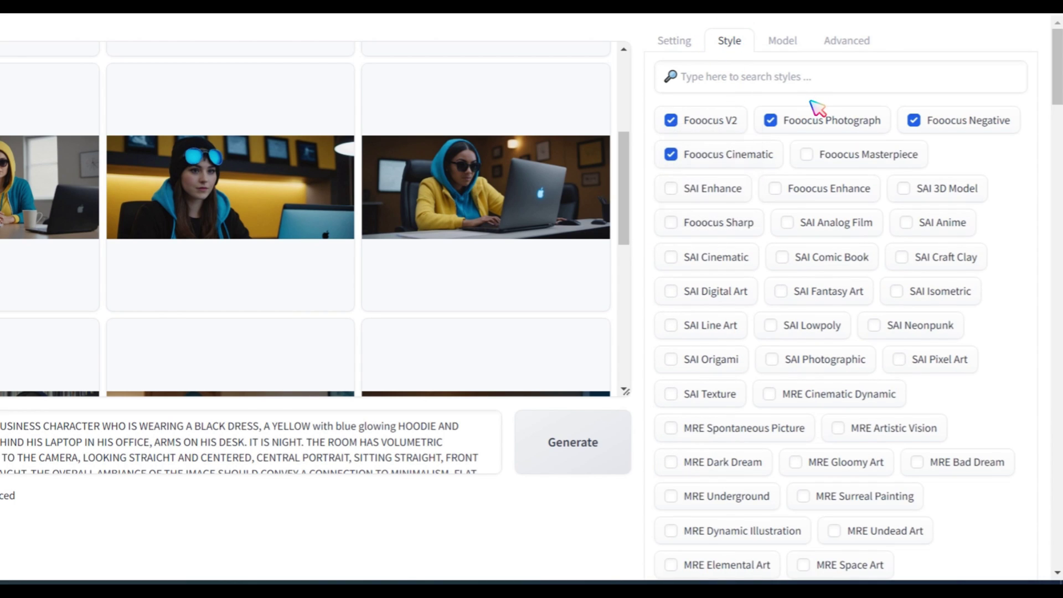
click(786, 41)
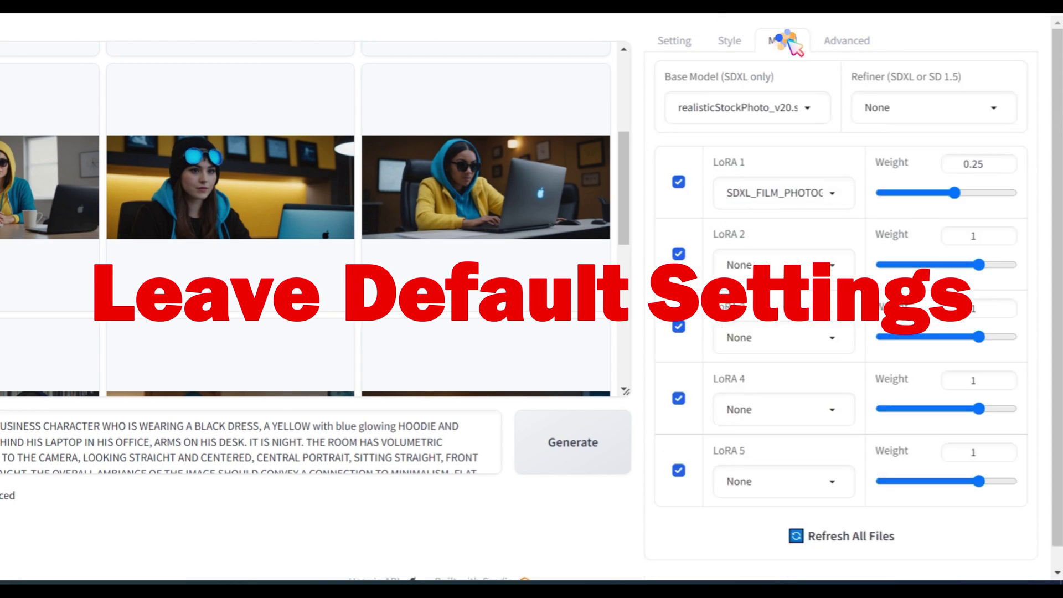
click(849, 44)
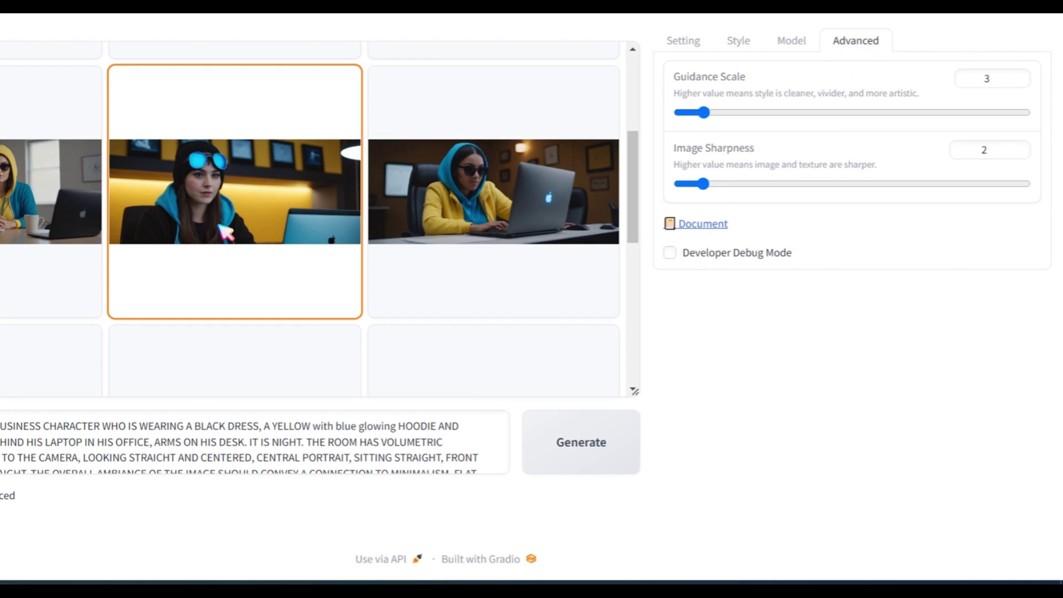
scroll(224, 231, up, 3)
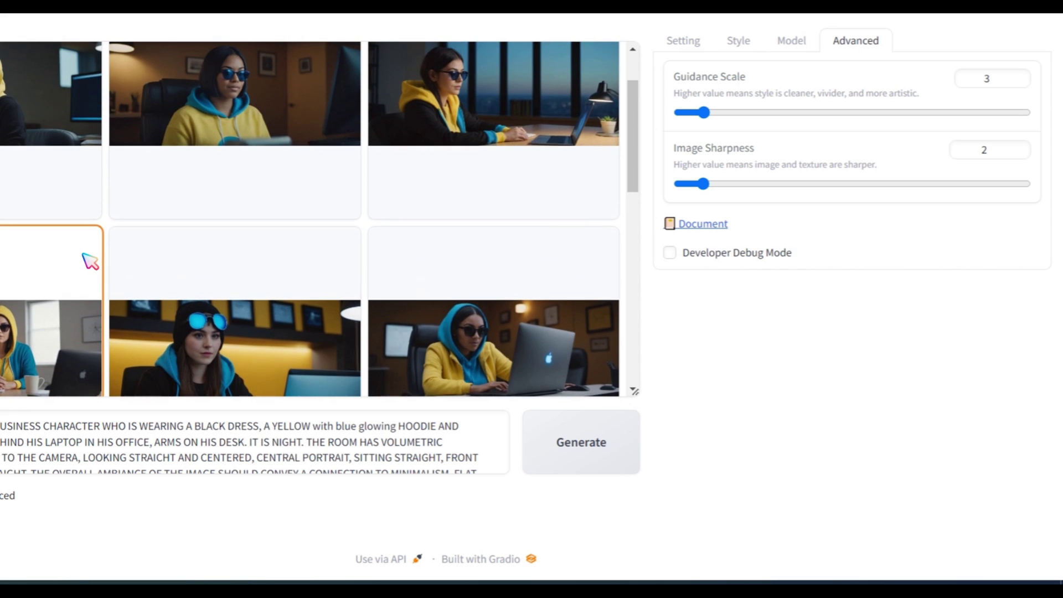
scroll(88, 261, up, 2)
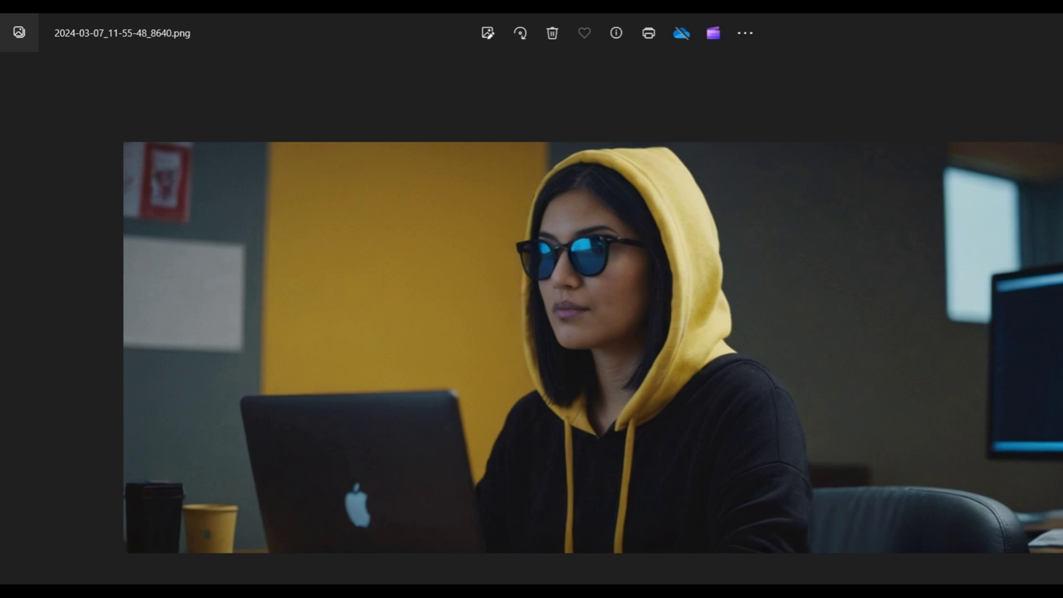
- Page through the generated images in Photos, ending on the black hoodie with glowing blue trim
key(Right)
key(Right)
key(Right)
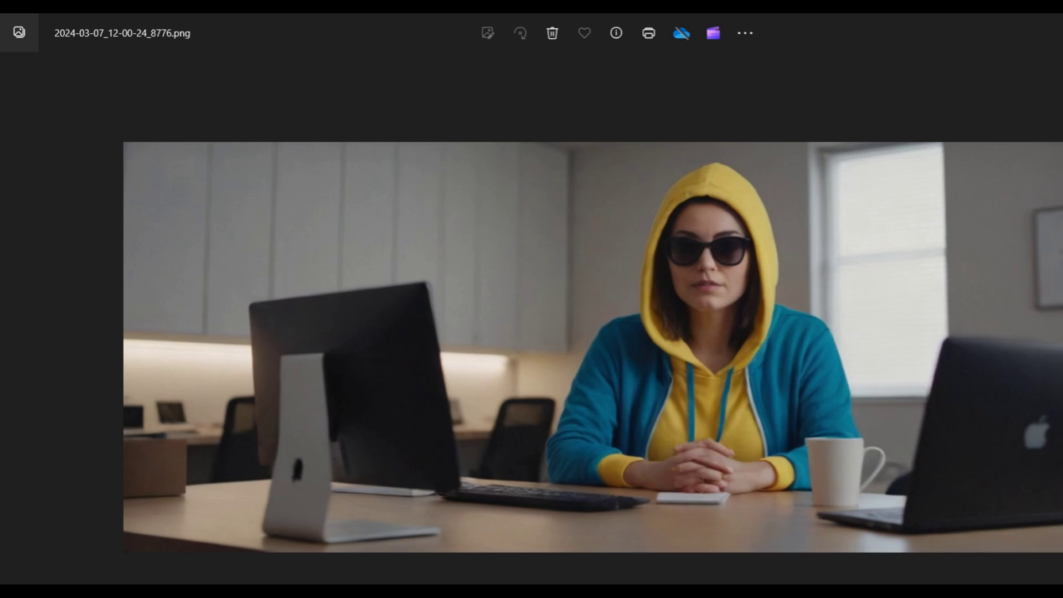
key(Right)
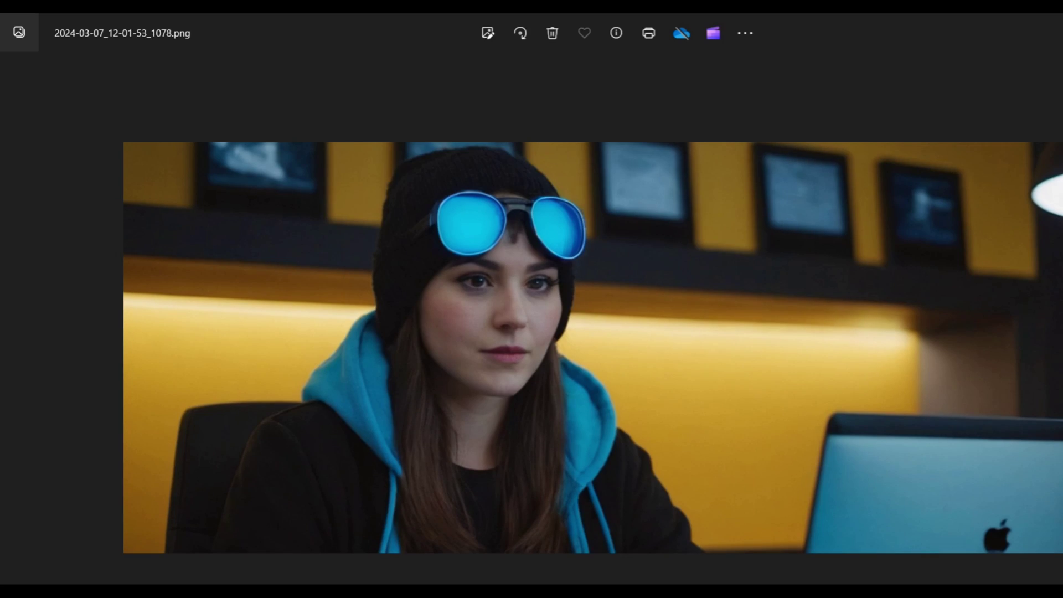
key(Right)
key(Right)
key(Right)
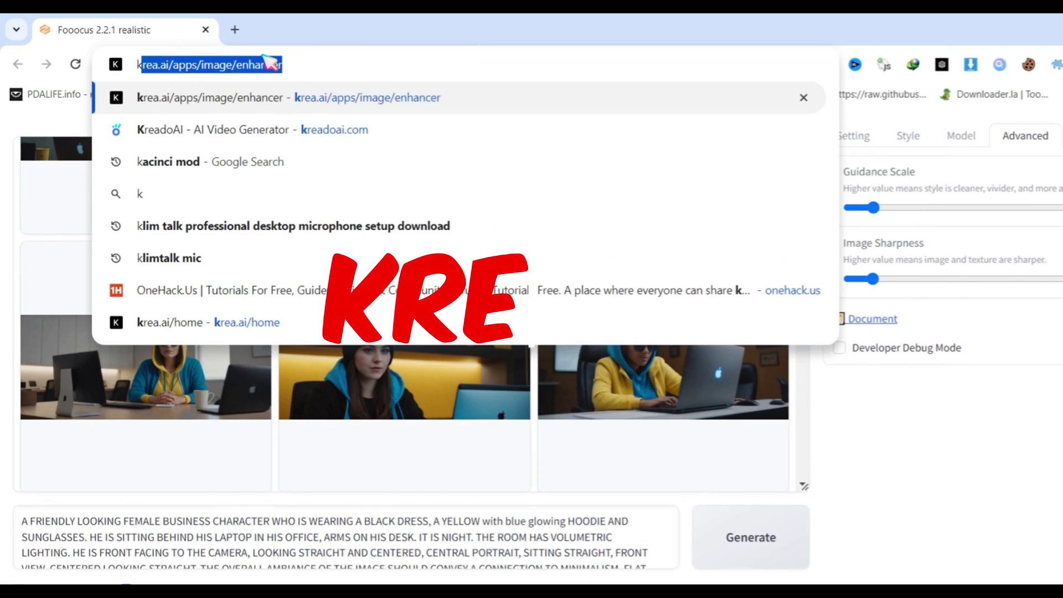
- Go to krea.ai/apps/image/enhancer and paste in the yellow-hoodie desk image
key(Return)
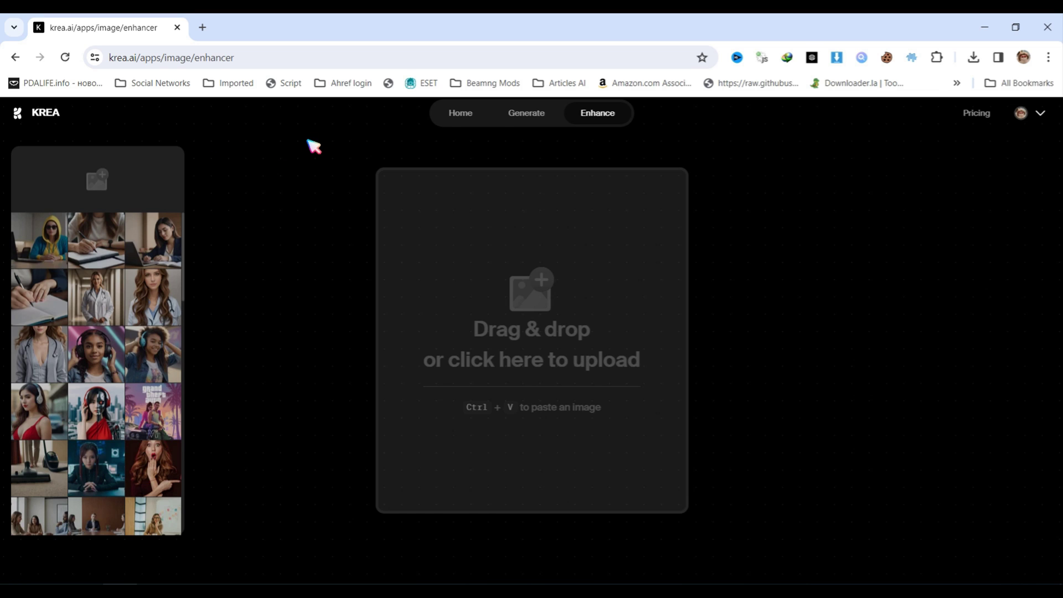
key(ctrl+v)
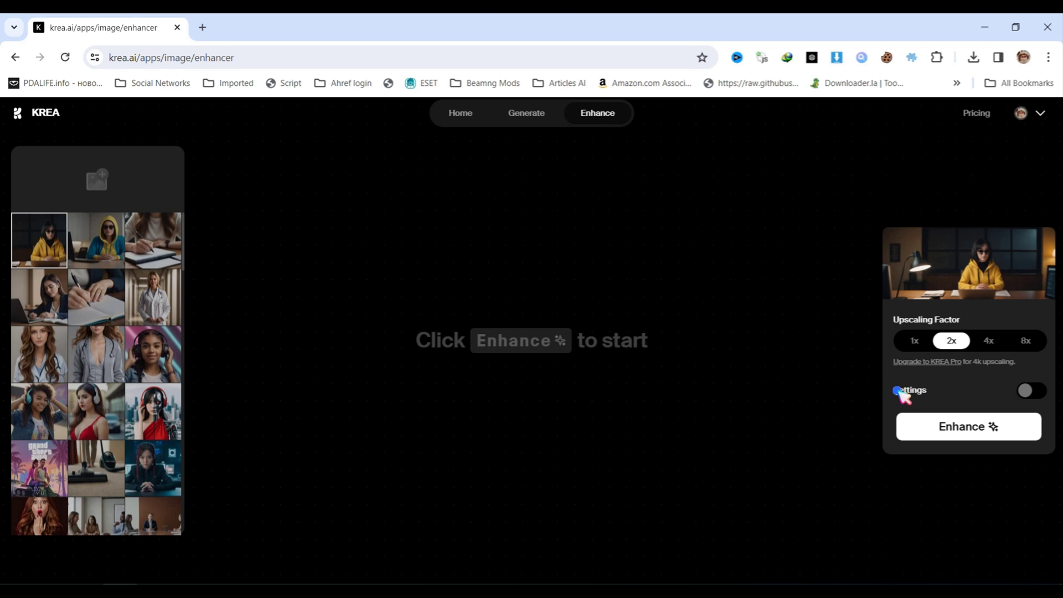
- Enable Settings with AI Strength 0.60, Resemblance 0.38, Clarity 0.33, and enhance to 2048×852
click(897, 391)
scroll(944, 293, down, 2)
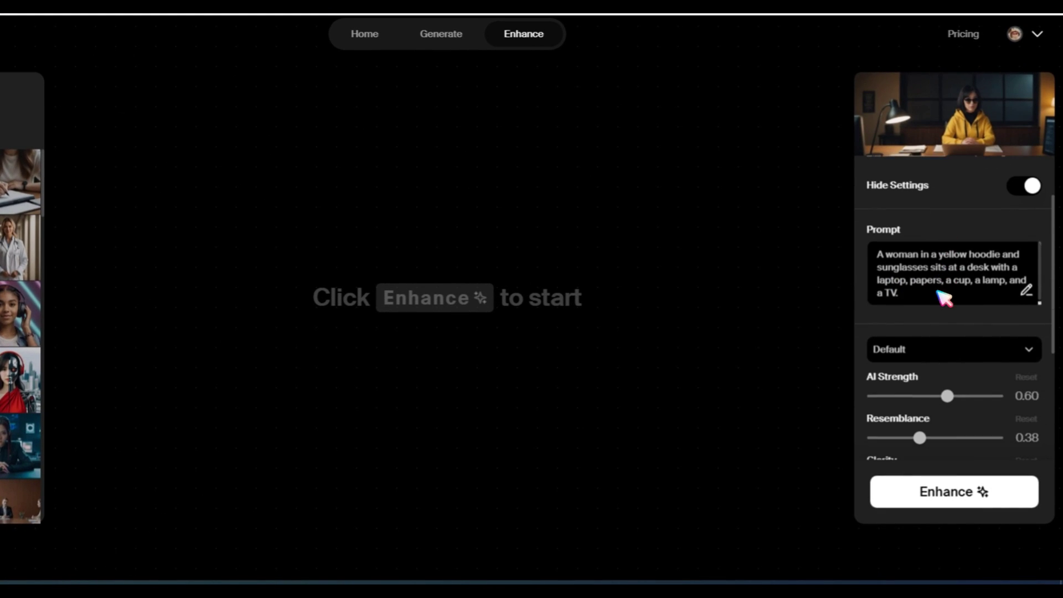
drag(857, 245, 860, 247)
scroll(936, 313, down, 2)
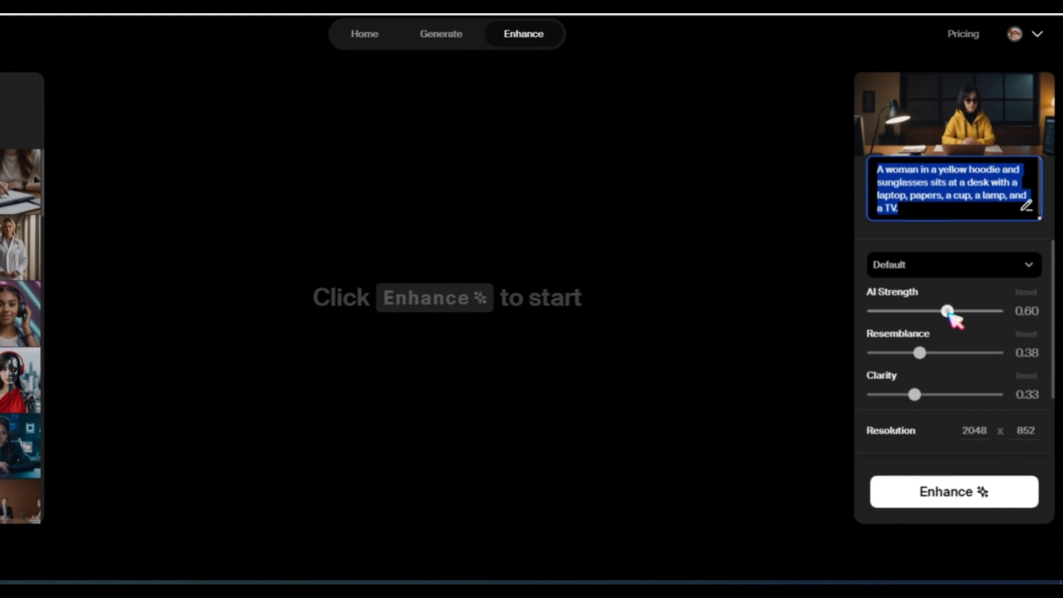
scroll(936, 409, down, 2)
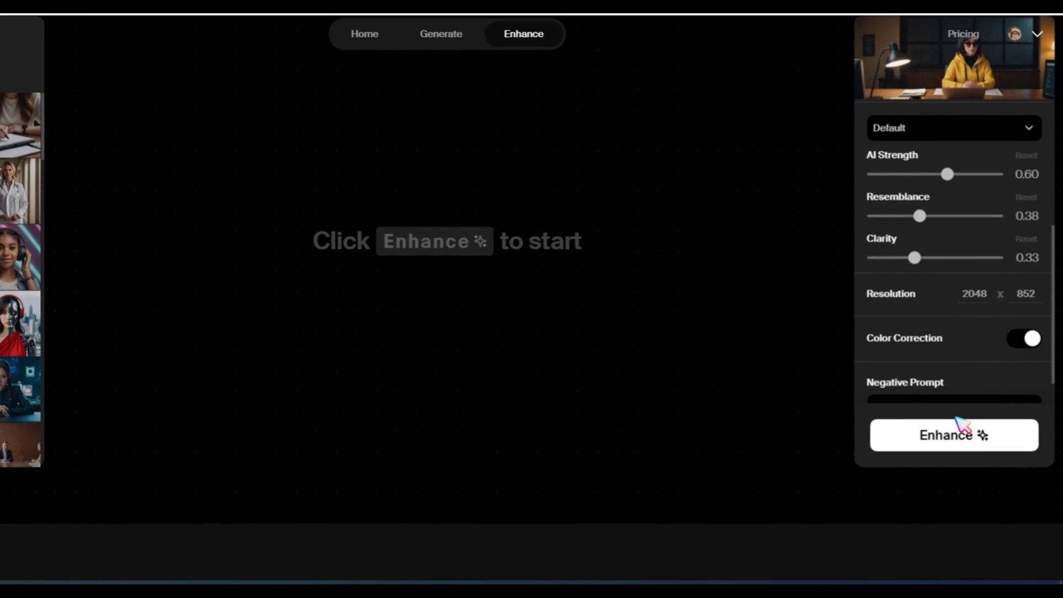
click(956, 434)
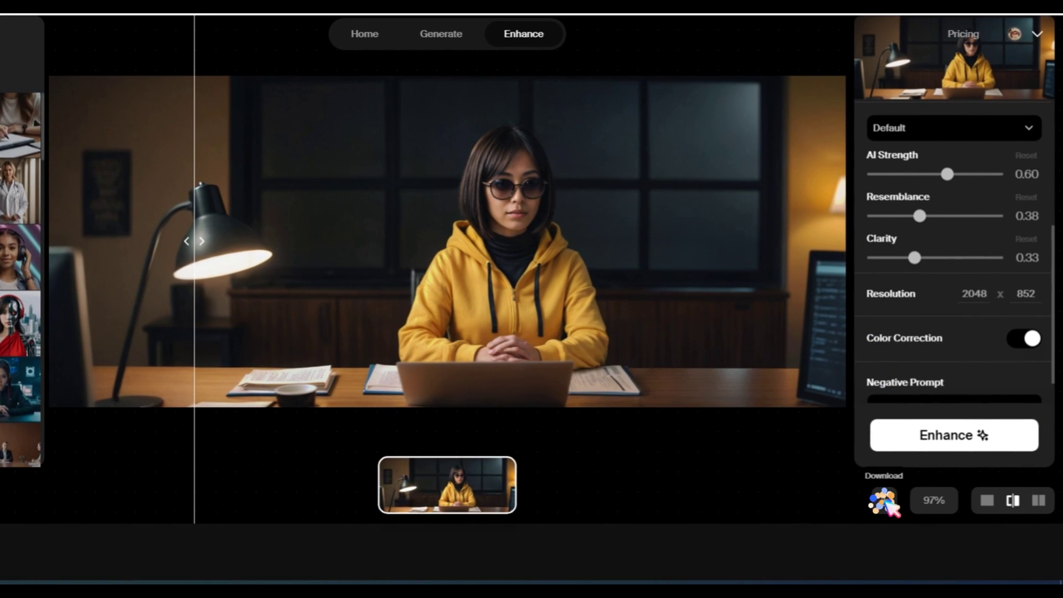
- Download the enhanced image and open the saved file from the downloads panel
click(882, 501)
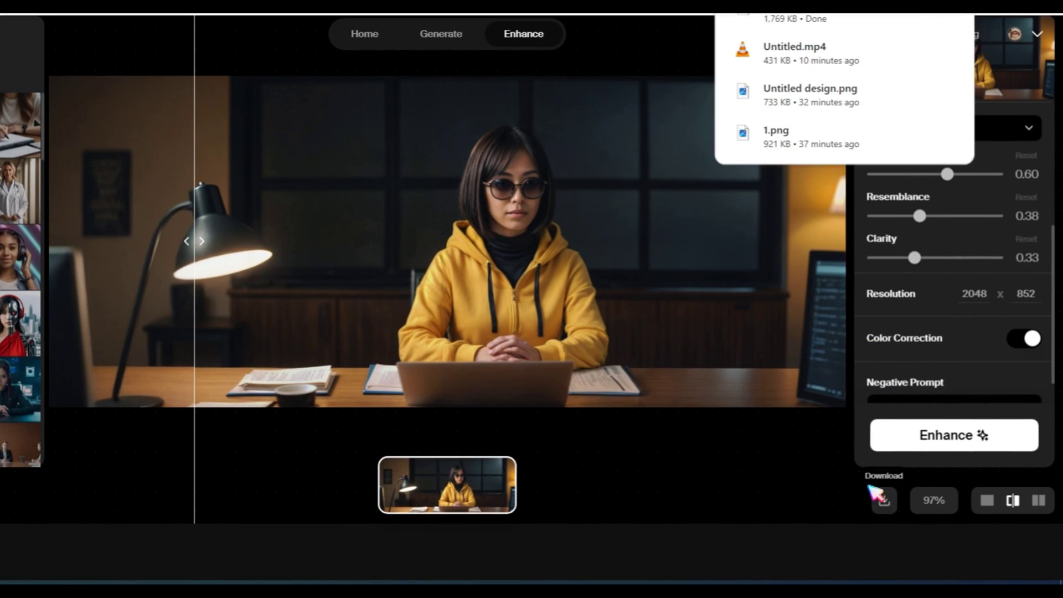
click(789, 17)
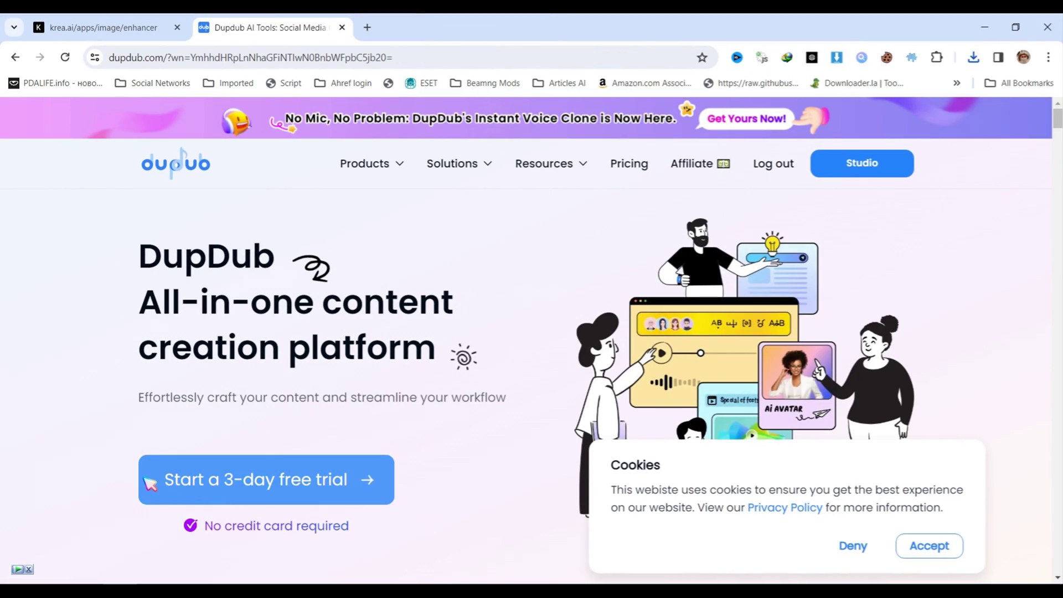
- Navigate through DupDub's Studio to the AI avatar page listing the two saved avatars
drag(131, 482, 416, 491)
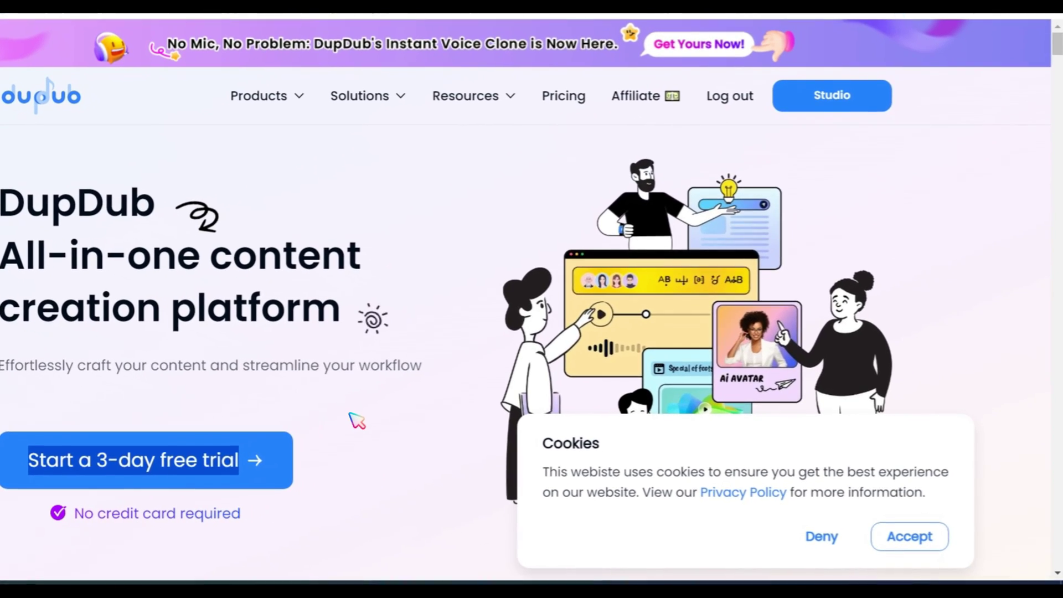
click(357, 420)
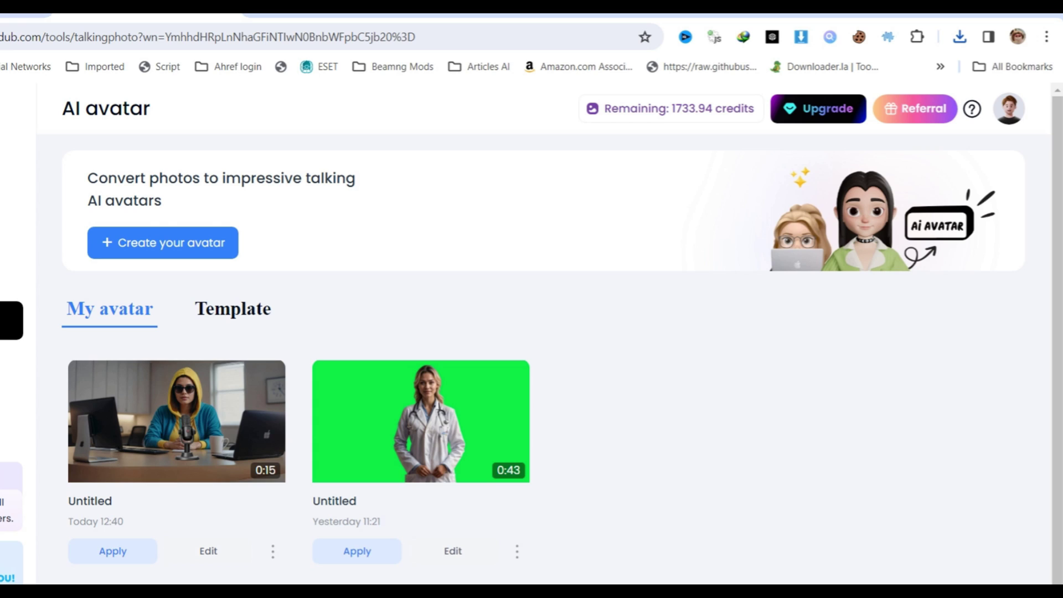
- Start a new DupDub avatar, then create a blank Canva YouTube Thumbnail and begin a file upload
click(176, 249)
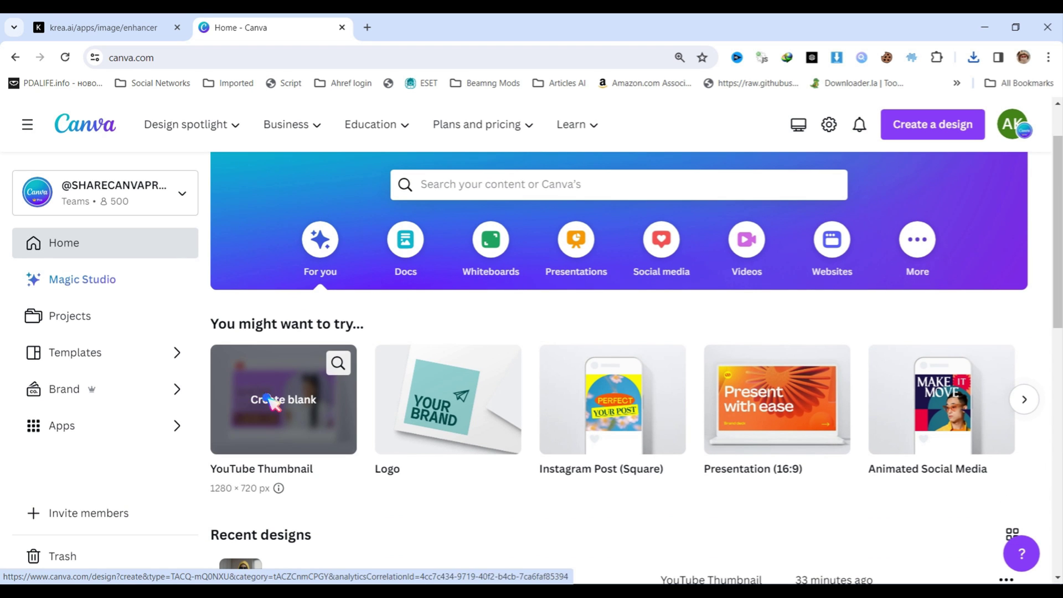
click(270, 399)
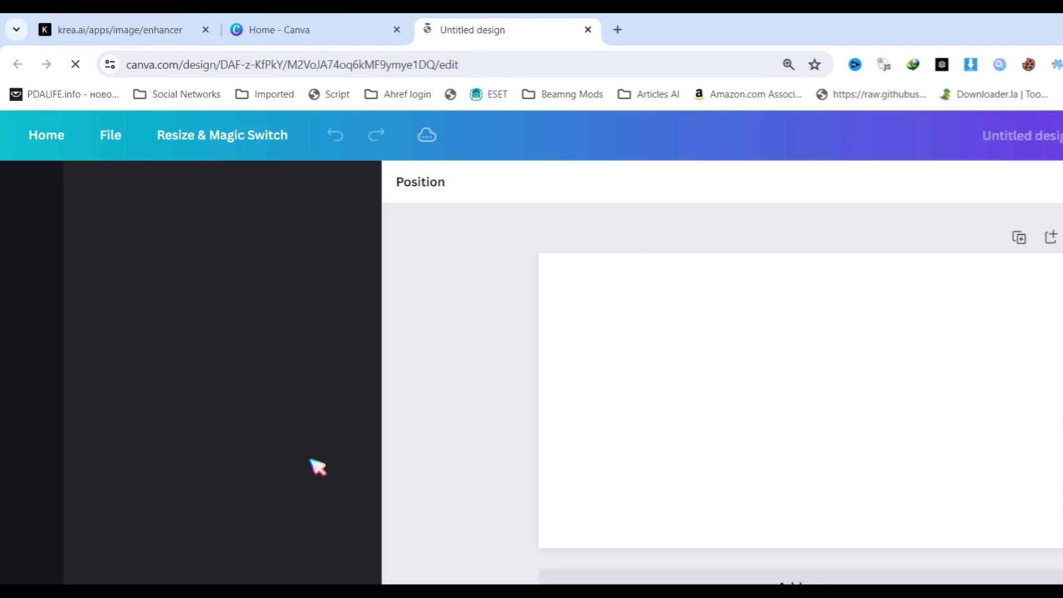
click(31, 446)
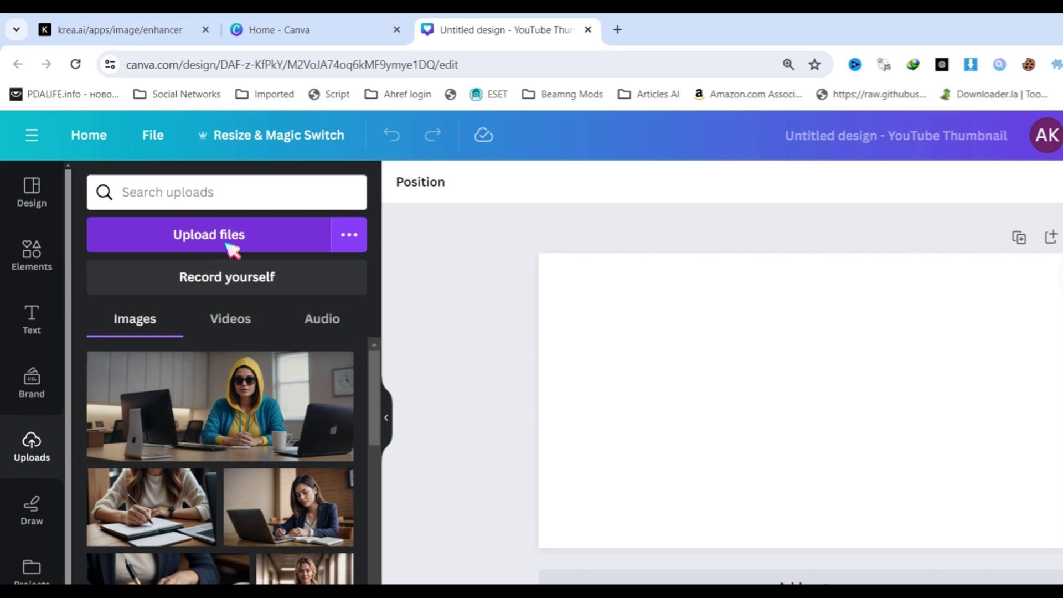
- Upload enhanced-image (1).png and enlarge it to fill the thumbnail page
click(230, 246)
scroll(227, 249, down, 2)
double_click(218, 238)
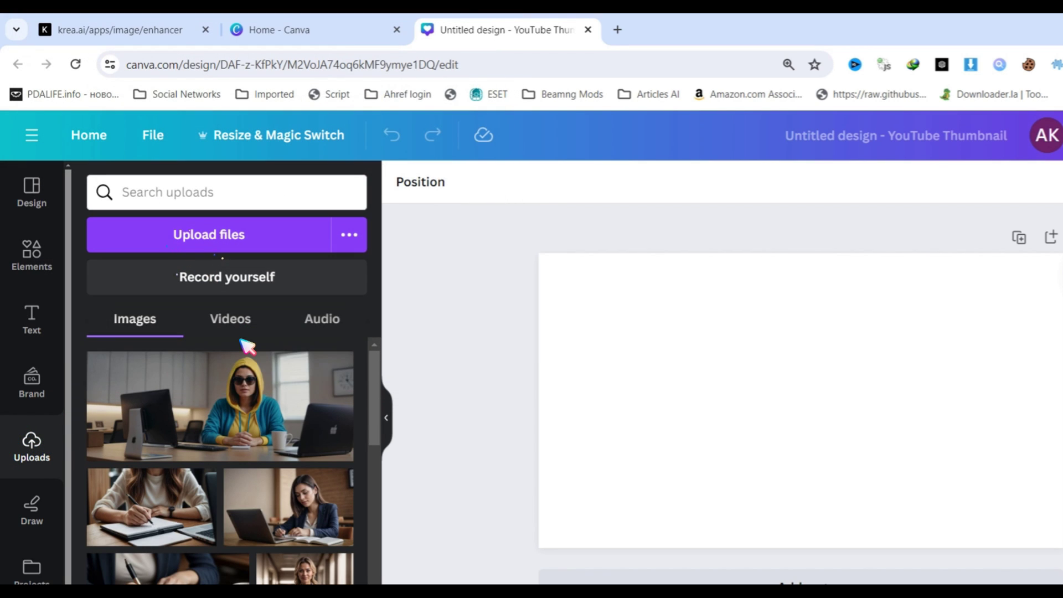
drag(606, 320, 445, 253)
drag(828, 388, 988, 452)
drag(762, 340, 717, 340)
click(1007, 227)
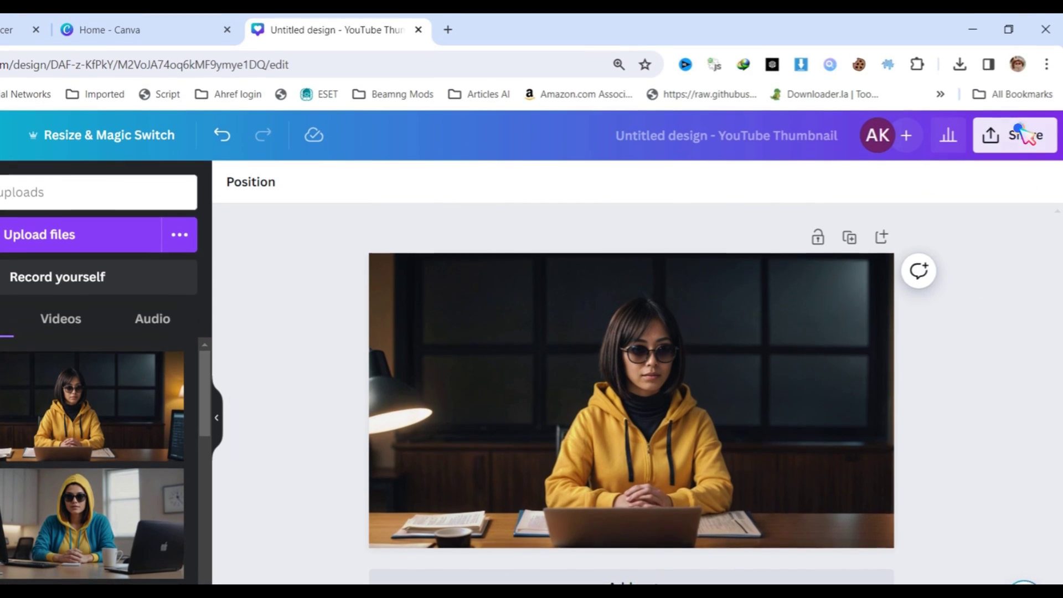
- Download the Canva thumbnail design as a PNG
click(1013, 39)
click(835, 487)
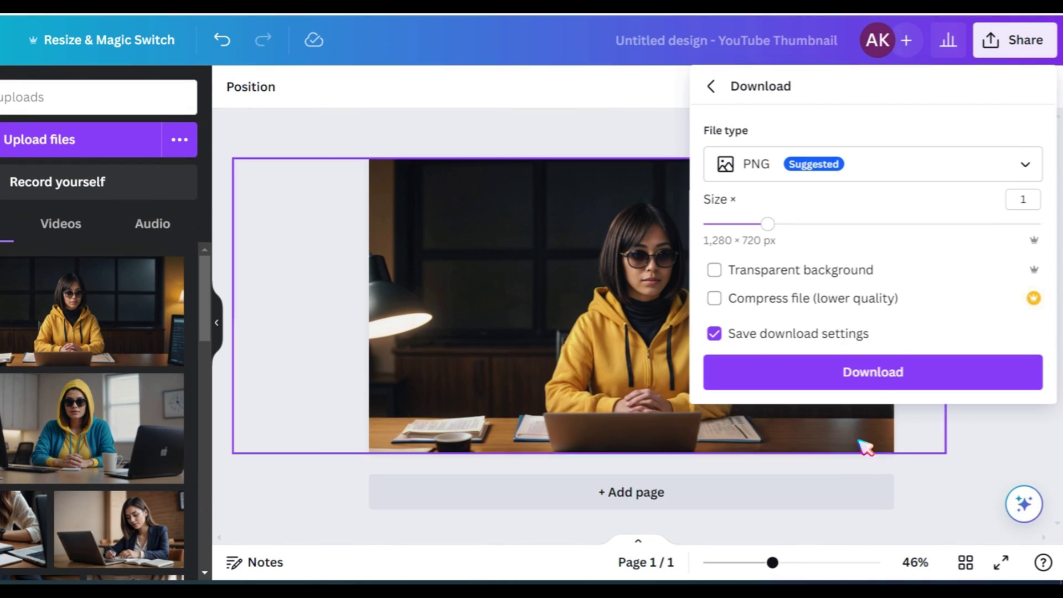
click(873, 377)
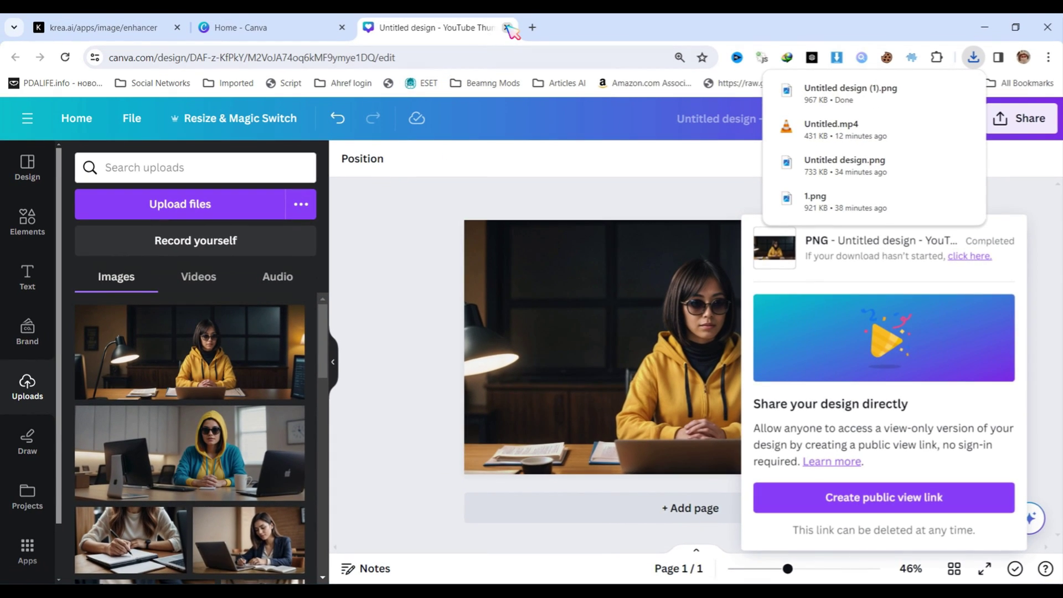
- Back in DupDub, add the downloaded thumbnail PNG as the avatar photo
click(460, 0)
click(778, 283)
double_click(446, 256)
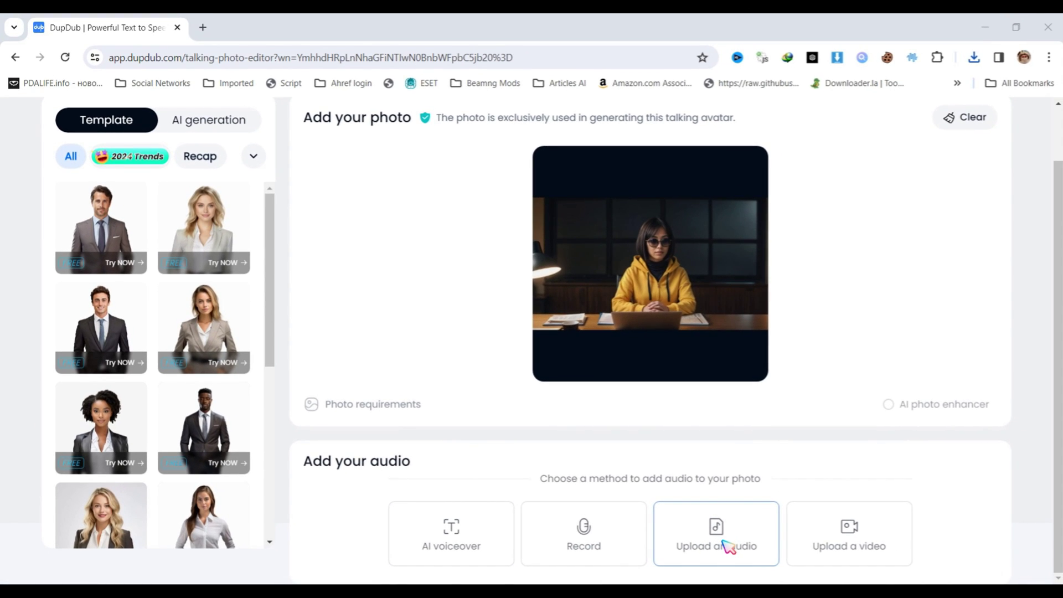
- Upload the 22-second audio file to the hoodie photo and save it
click(830, 520)
scroll(532, 299, down, 1)
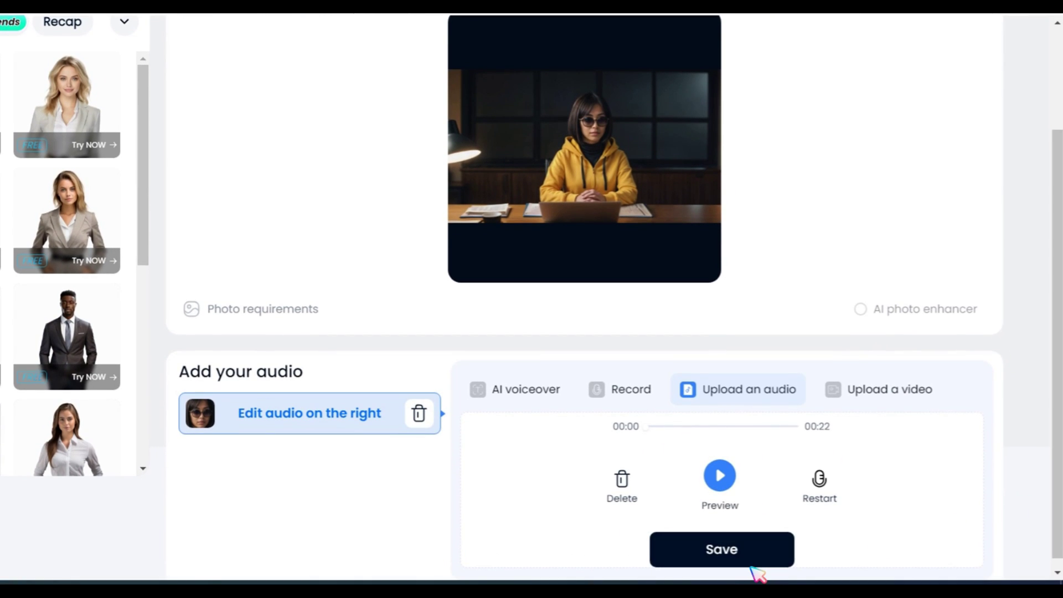
click(749, 550)
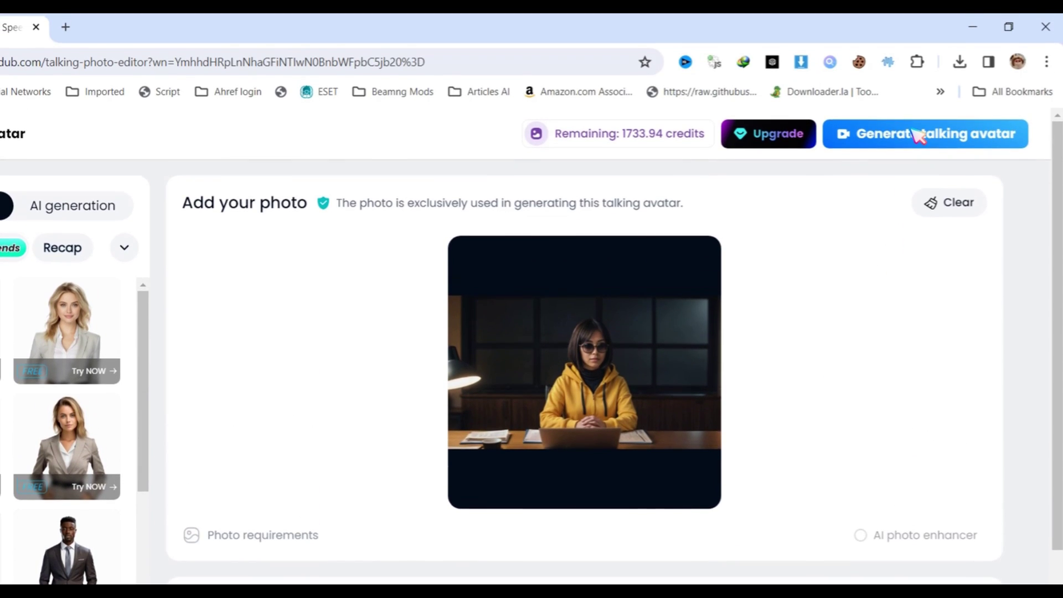
- Generate the talking avatar, open the result, and download the finished video
click(920, 133)
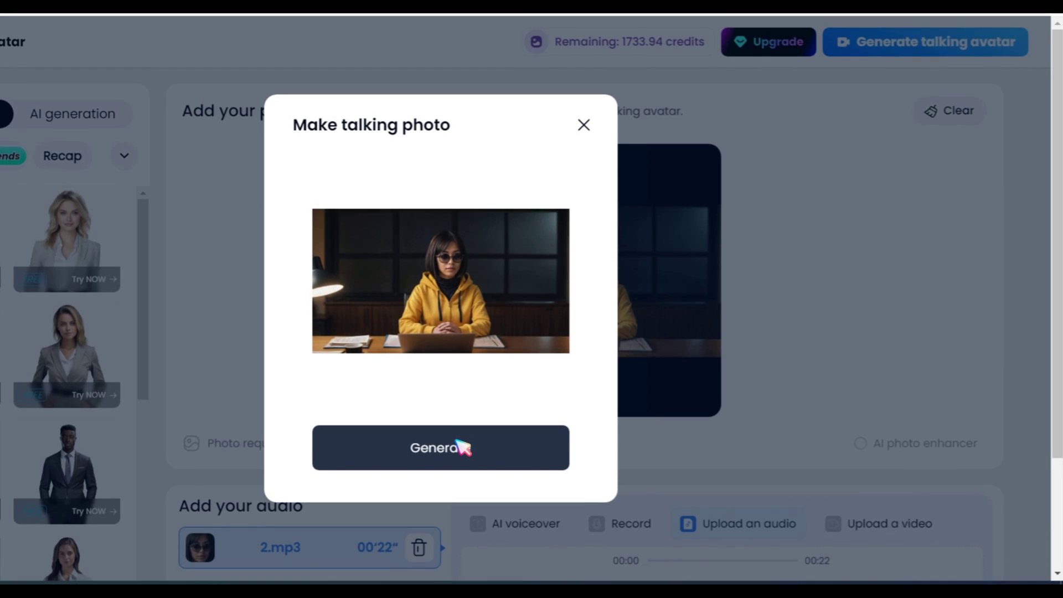
click(463, 496)
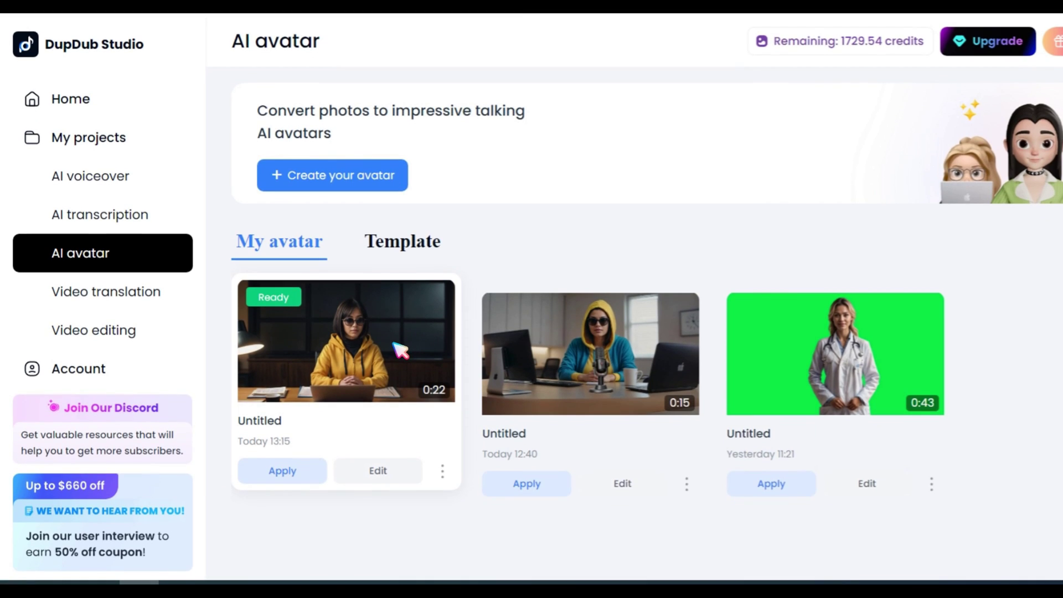
click(400, 348)
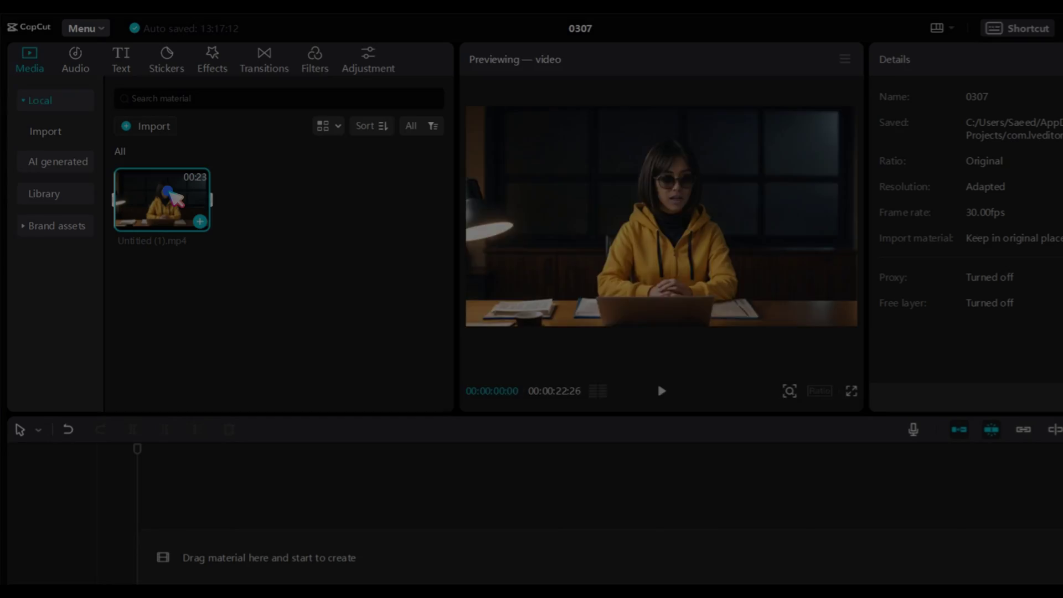
click(200, 218)
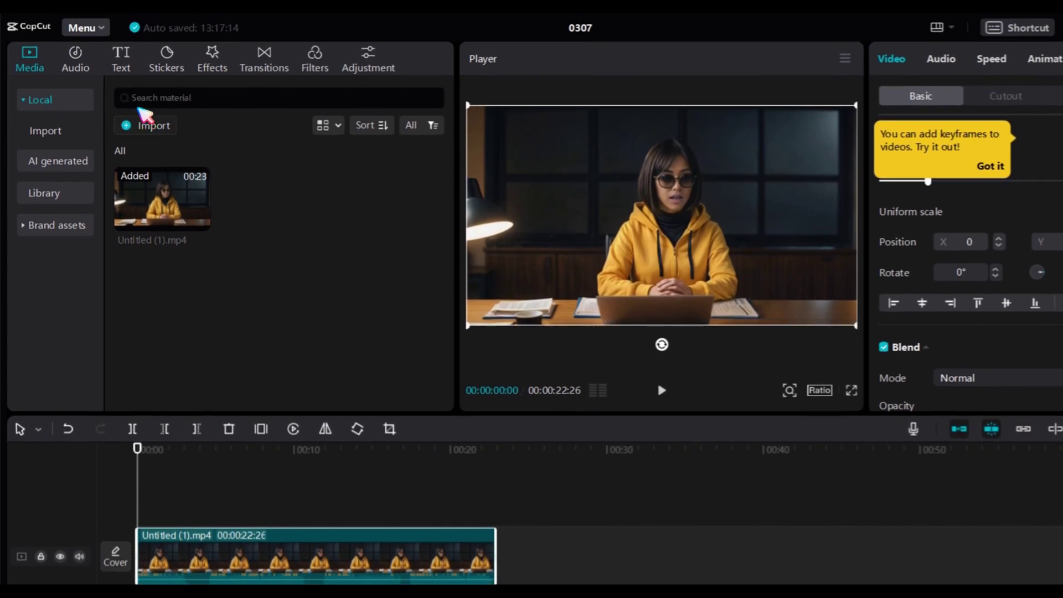
- Create auto captions from the 22-second avatar clip's speech with English as the language
click(119, 54)
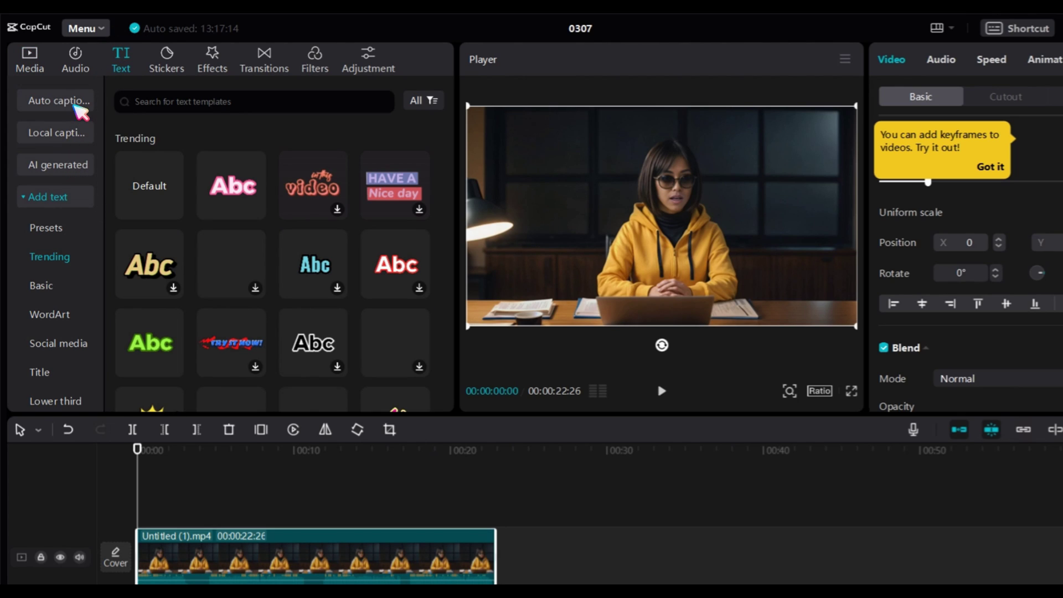
click(77, 104)
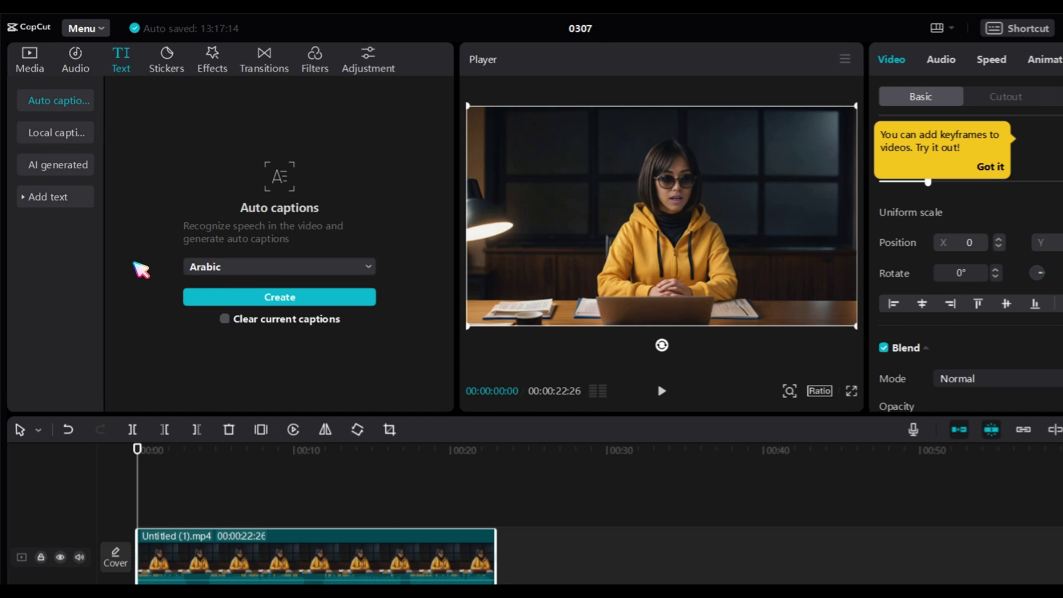
click(291, 272)
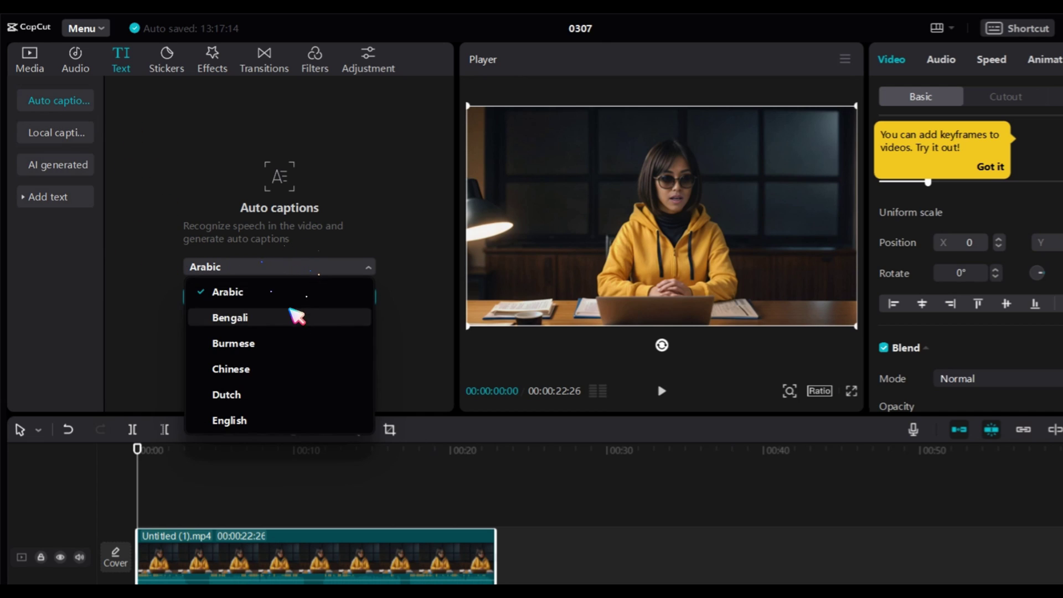
scroll(280, 361, down, 2)
click(270, 361)
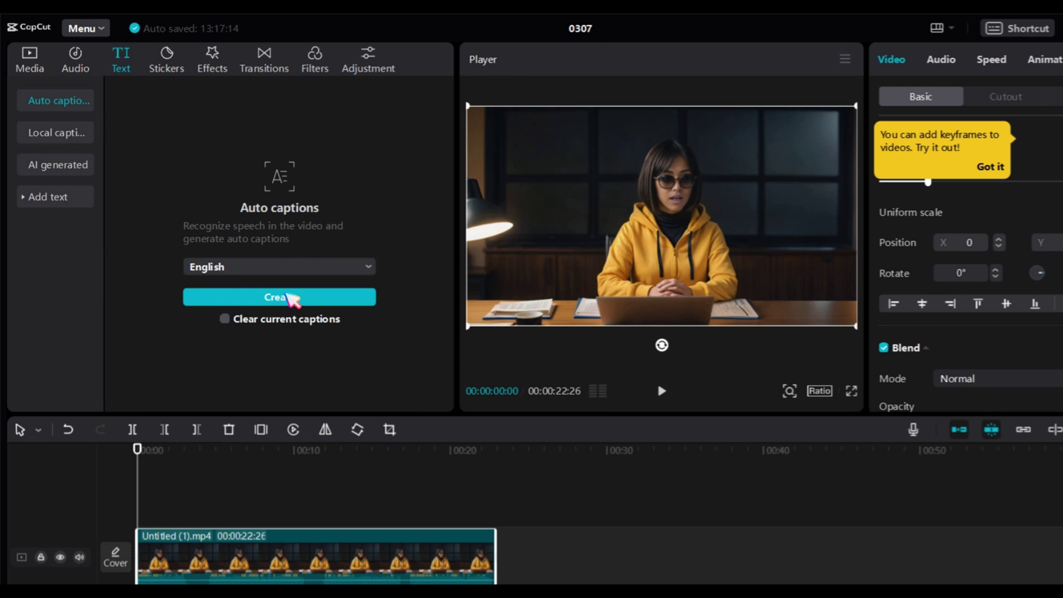
click(288, 297)
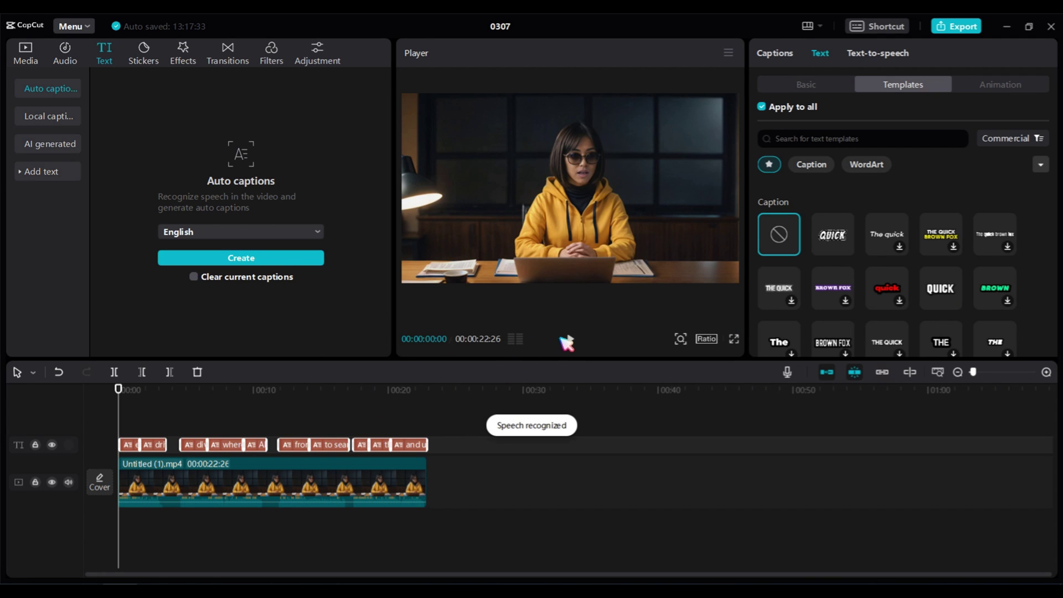
- Apply a bold uppercase Caption template with one green highlighted word to all captions
click(567, 340)
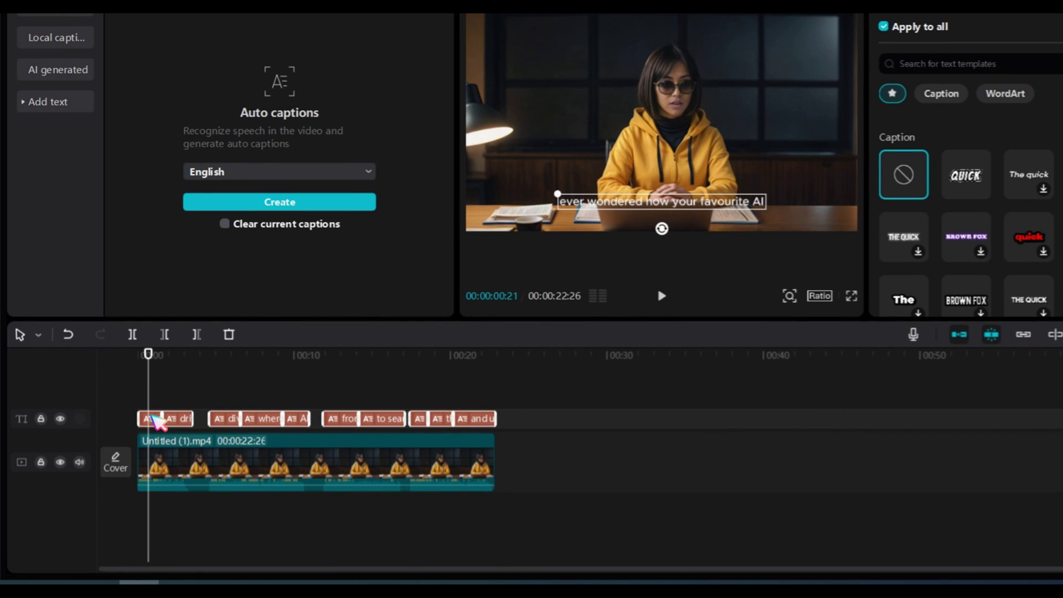
click(154, 418)
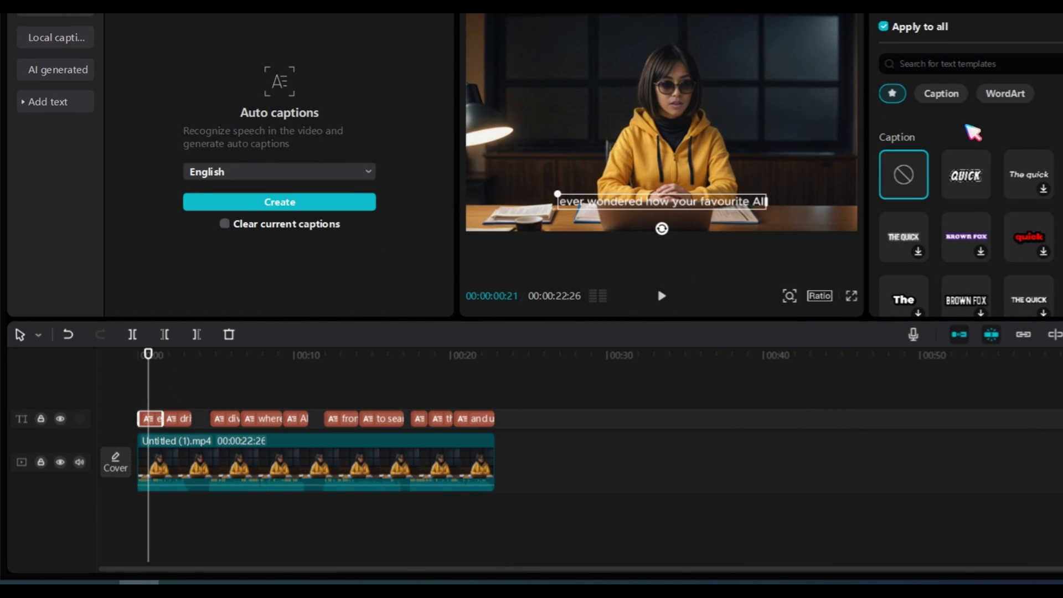
scroll(1003, 209, down, 10)
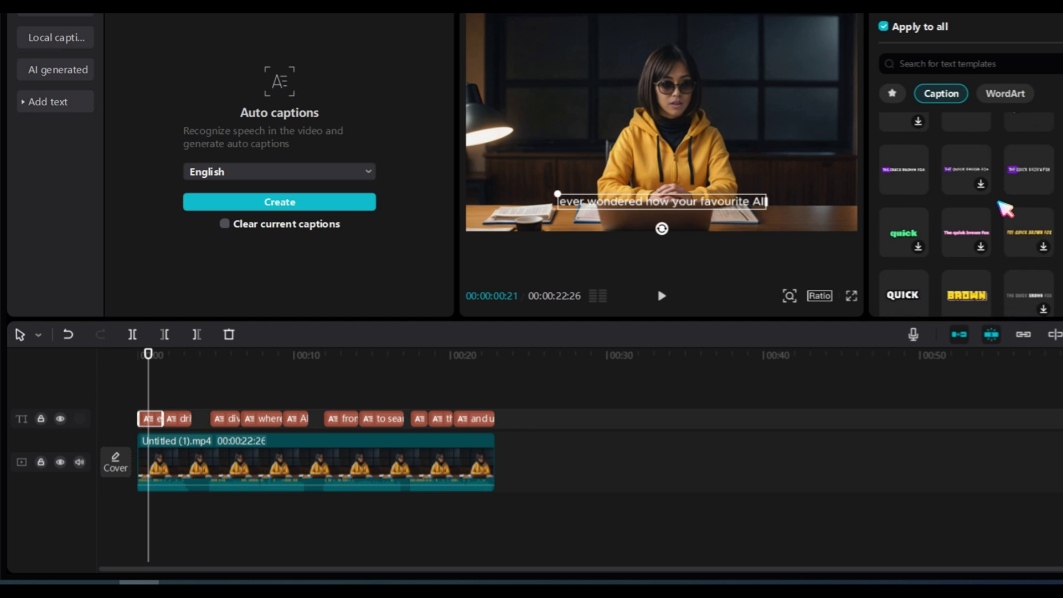
scroll(1004, 209, down, 4)
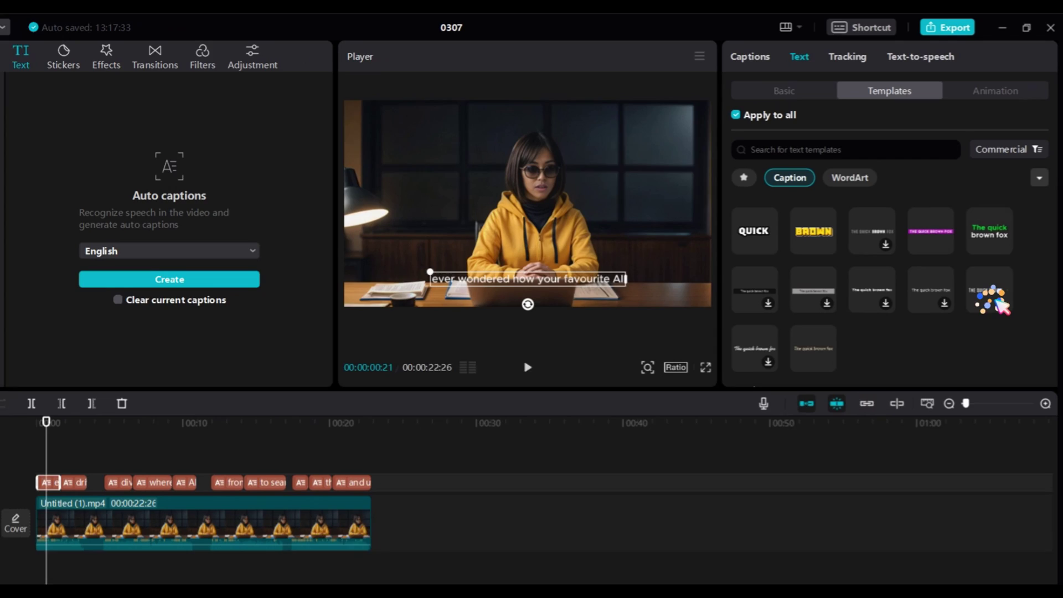
click(1003, 280)
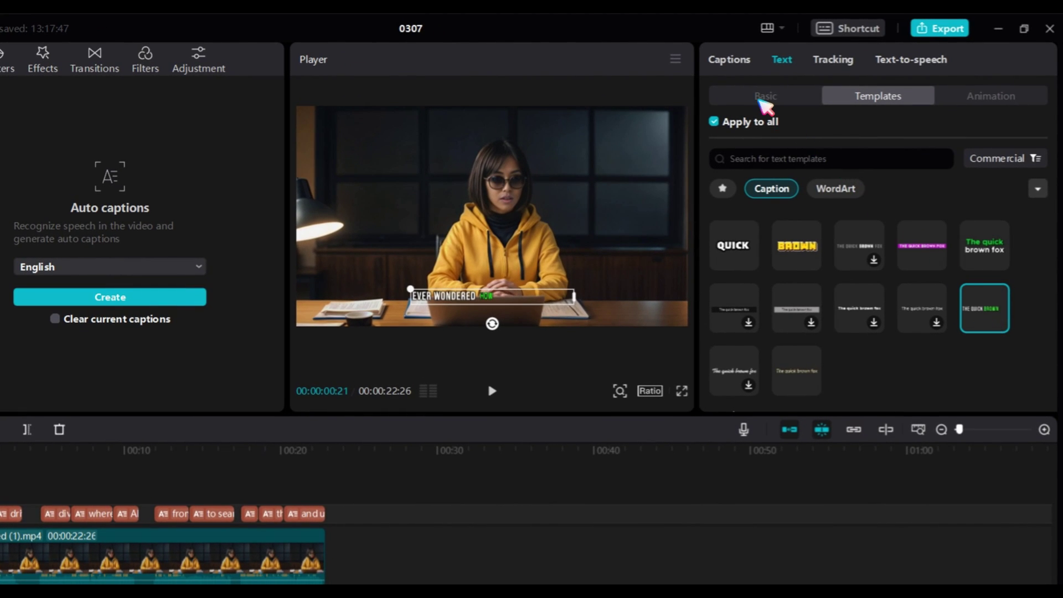
- Set the captions to font size 5 in Franklin Gothic Heavy
click(765, 98)
click(1039, 269)
click(1039, 270)
click(1040, 270)
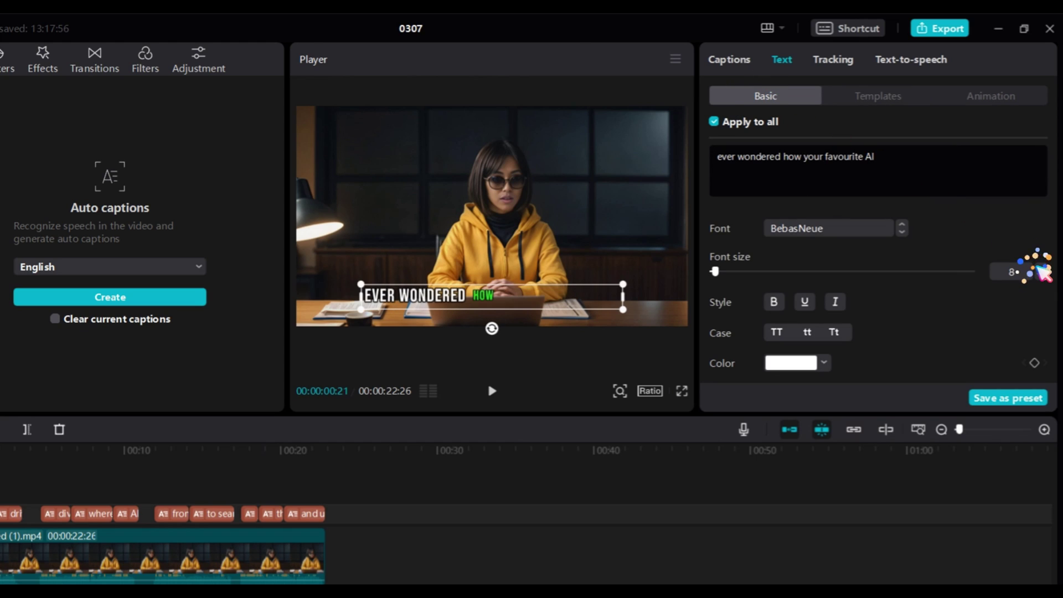
click(851, 228)
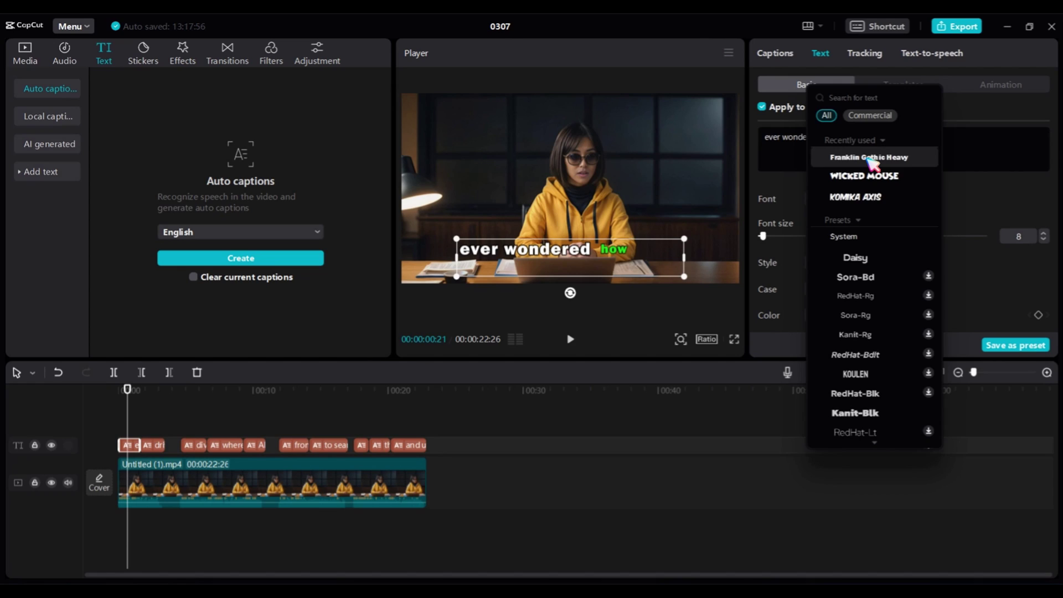
click(840, 183)
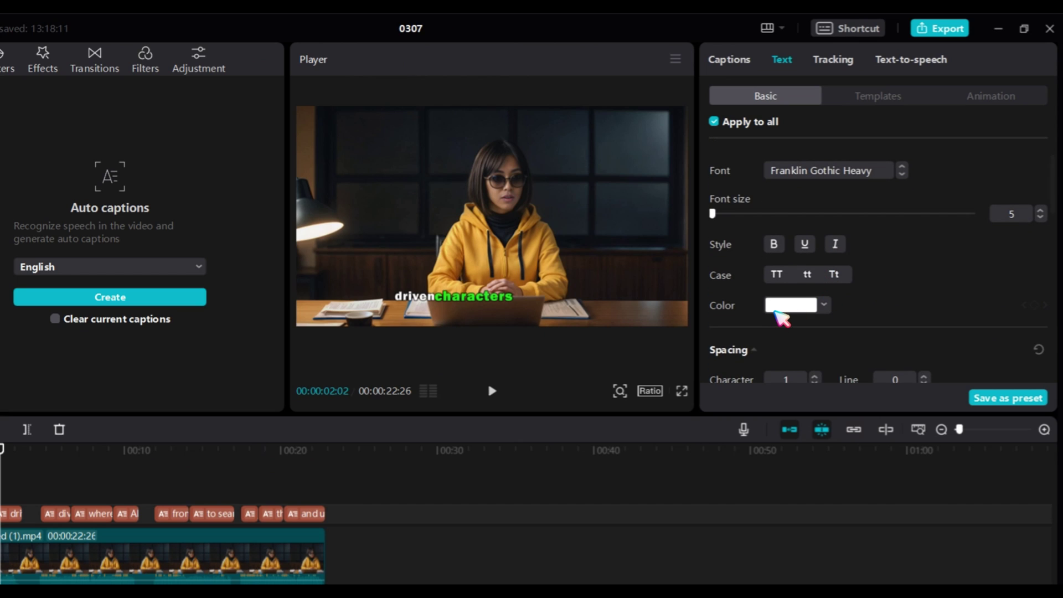
- Recolour the highlighted caption words orange (F6A906) and preview the result
click(781, 308)
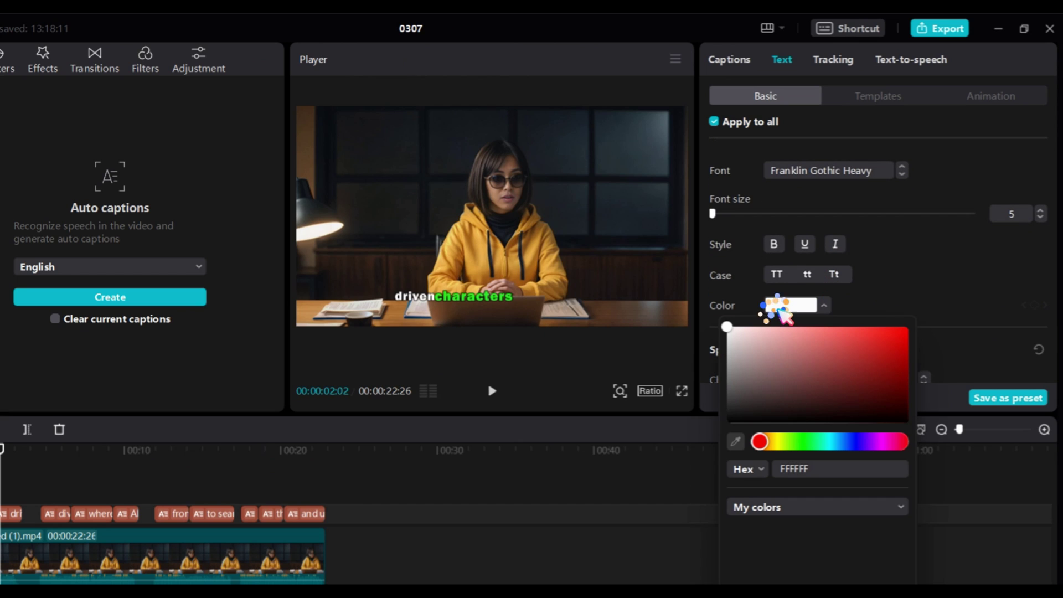
click(777, 442)
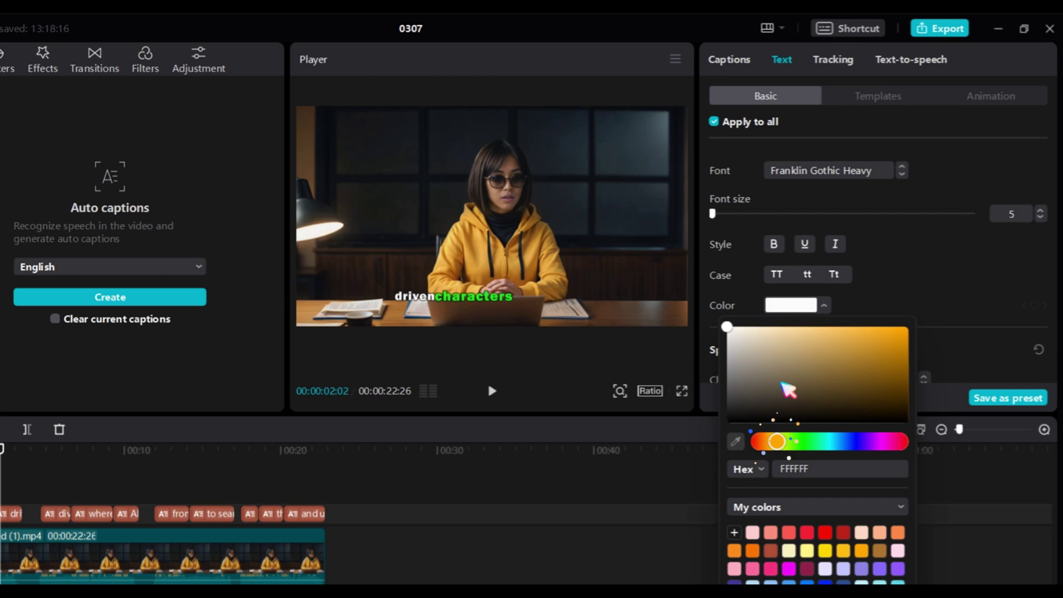
click(881, 336)
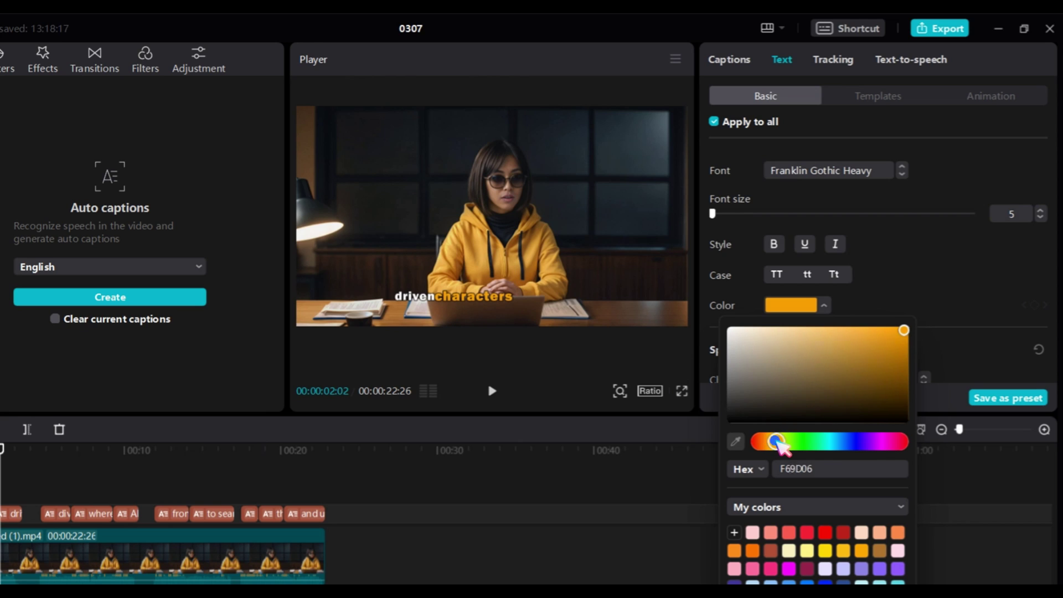
drag(781, 445, 784, 446)
click(597, 370)
click(492, 391)
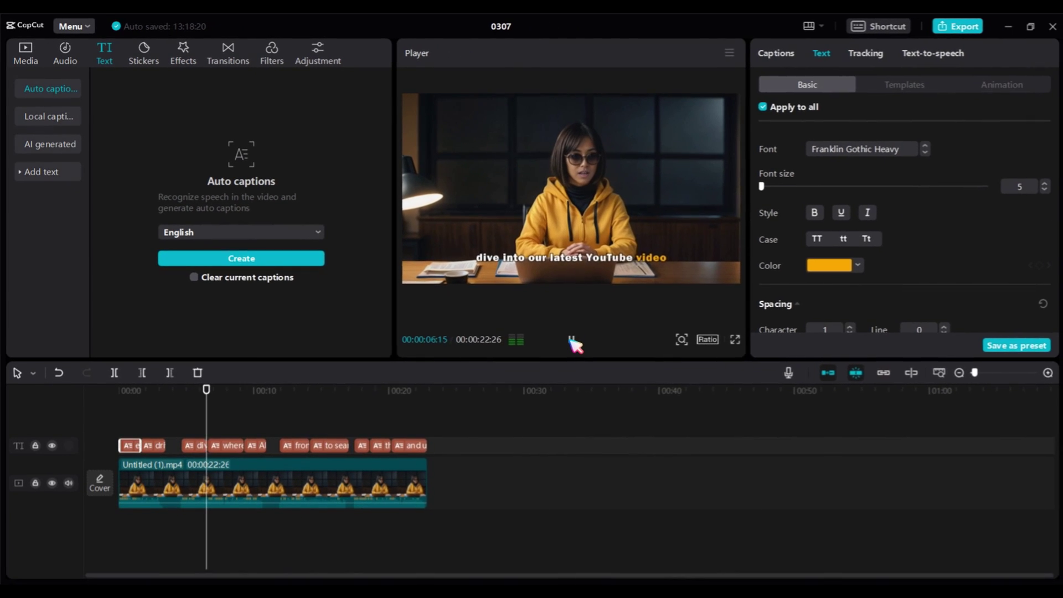
click(572, 339)
drag(215, 395, 167, 413)
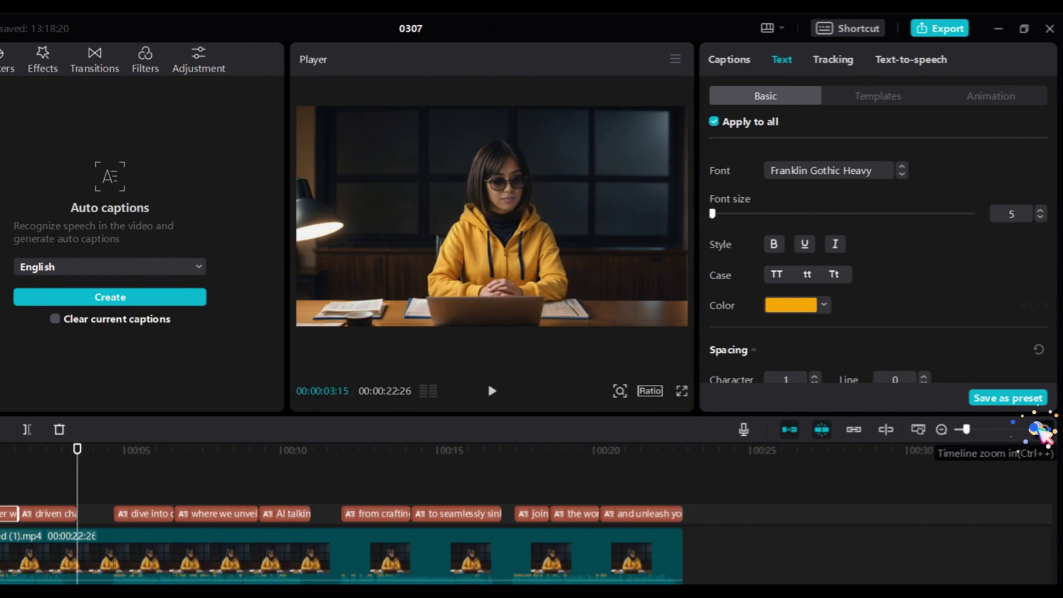